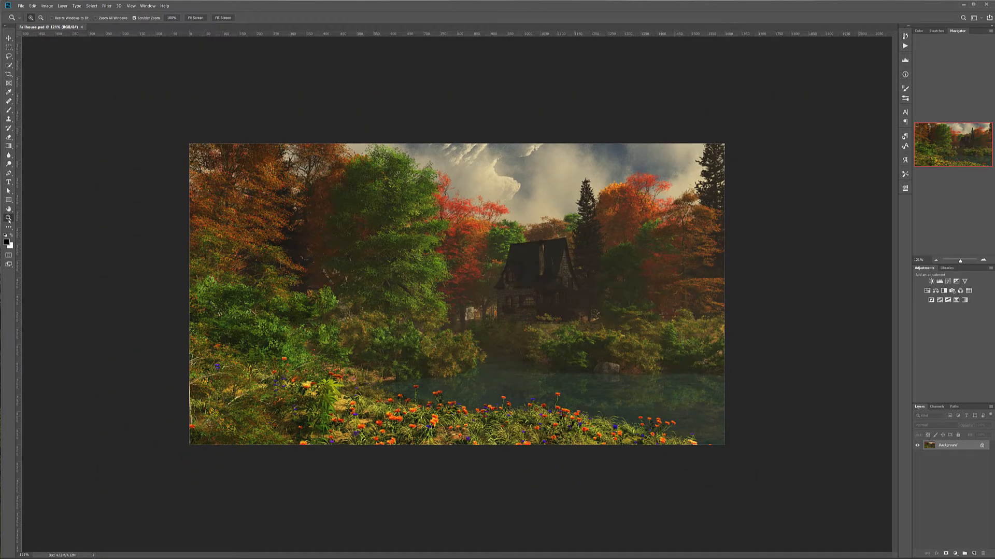
pyautogui.scroll(-1, 479, 226)
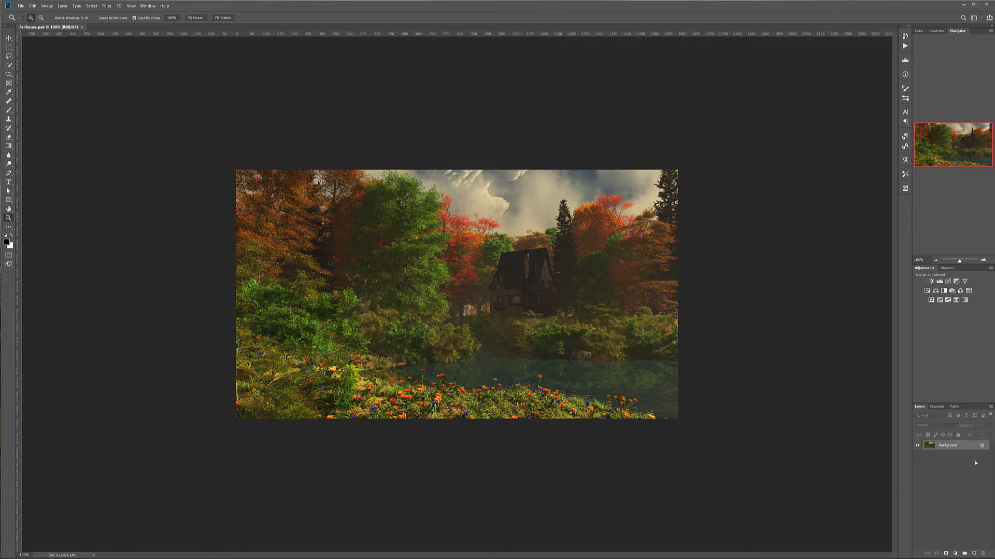
# Duplicate the Background layer and apply the Dust & Scratches filter to the copy with a radius of only a few pixels
pyautogui.moveTo(950, 445); pyautogui.dragTo(974, 553)
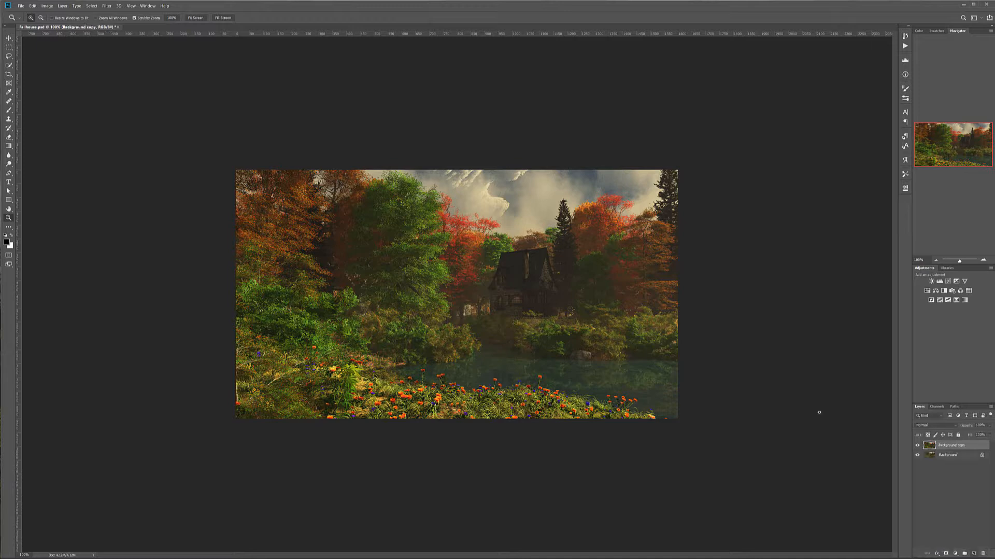
pyautogui.click(106, 5)
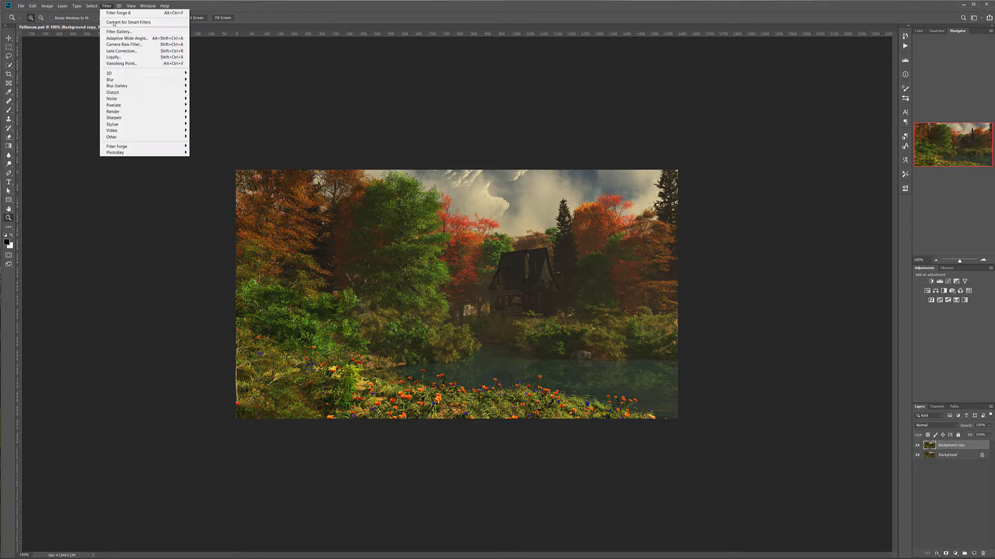
pyautogui.moveTo(140, 98)
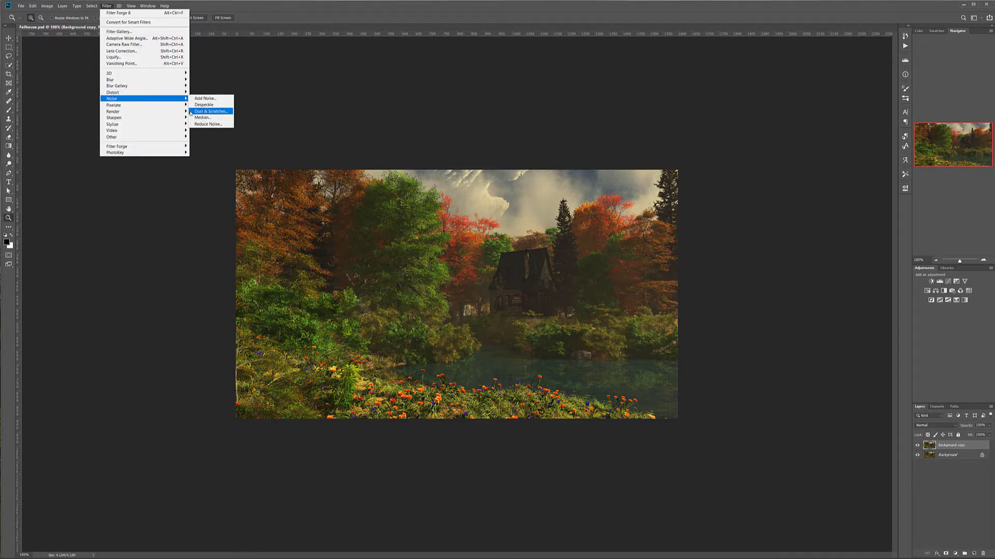
pyautogui.click(211, 111)
pyautogui.moveTo(552, 125); pyautogui.dragTo(697, 137)
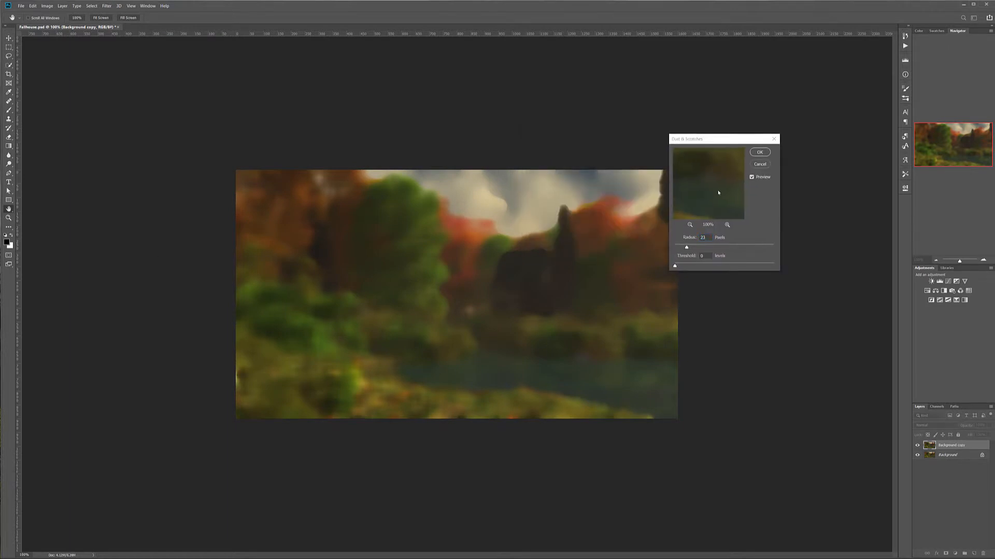
pyautogui.click(687, 247)
pyautogui.moveTo(687, 248); pyautogui.dragTo(680, 246)
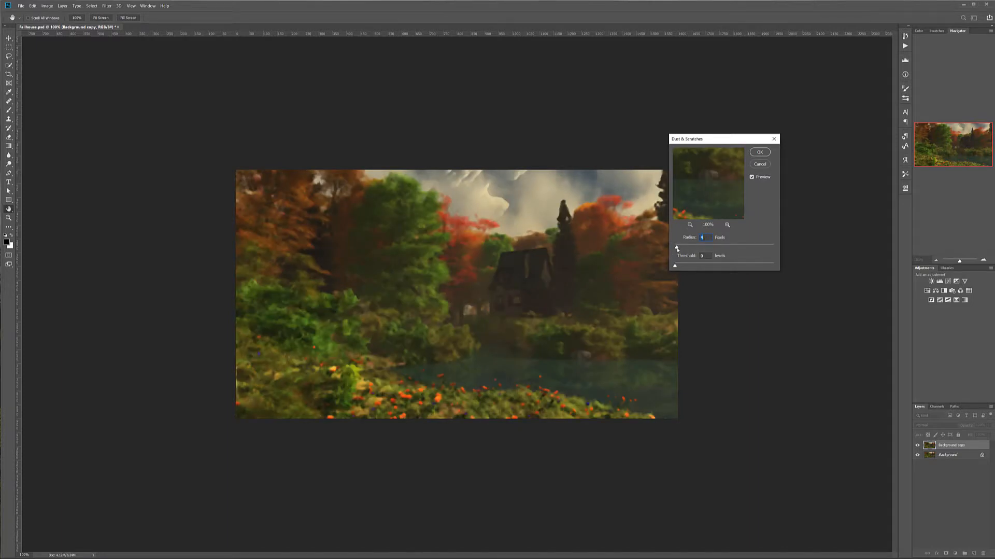
pyautogui.moveTo(677, 248); pyautogui.dragTo(675, 249)
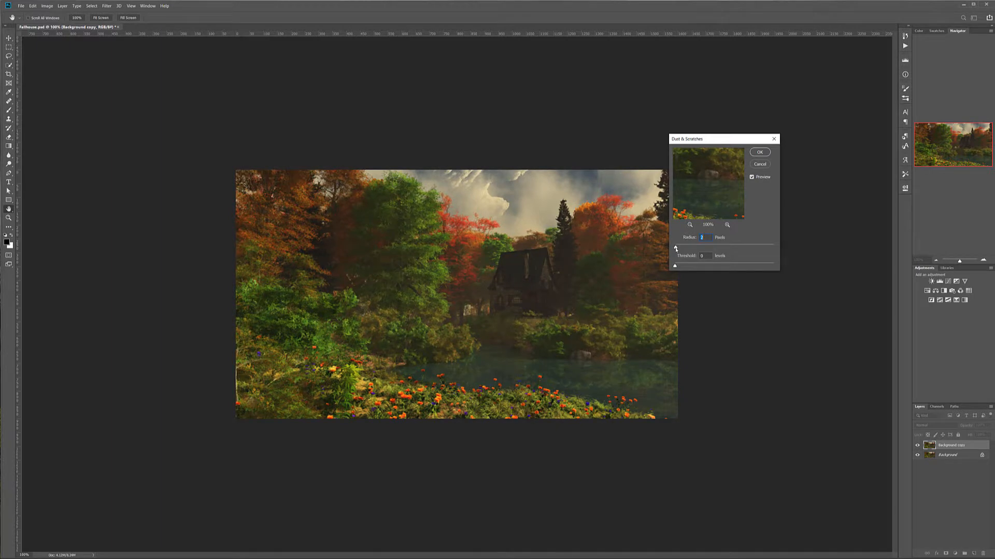
pyautogui.click(760, 152)
pyautogui.press('z')
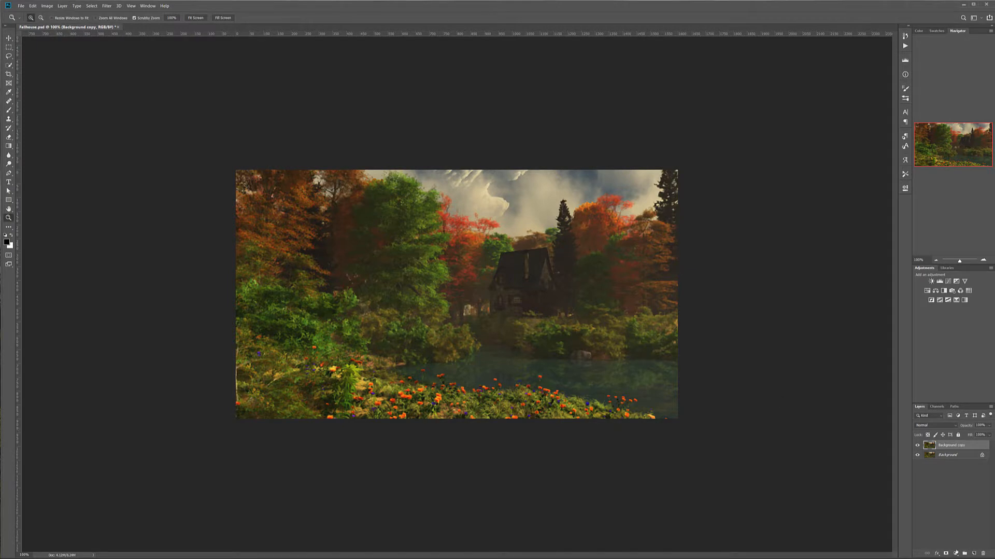
# Add a layer mask to the Background copy and invert it to black
pyautogui.click(946, 552)
pyautogui.hotkey('ctrl', 'i')
# Paint white on the Background copy's mask with a smaller soft brush to reveal the filter over the sky and treetops
pyautogui.press('b')
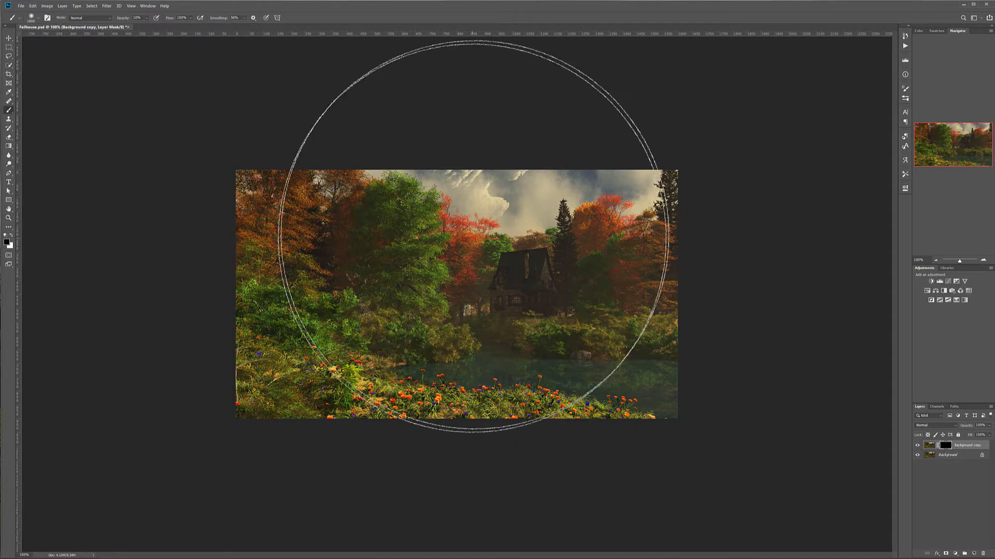
pyautogui.scroll(5, 486, 221)
pyautogui.moveTo(529, 226); pyautogui.dragTo(482, 293)
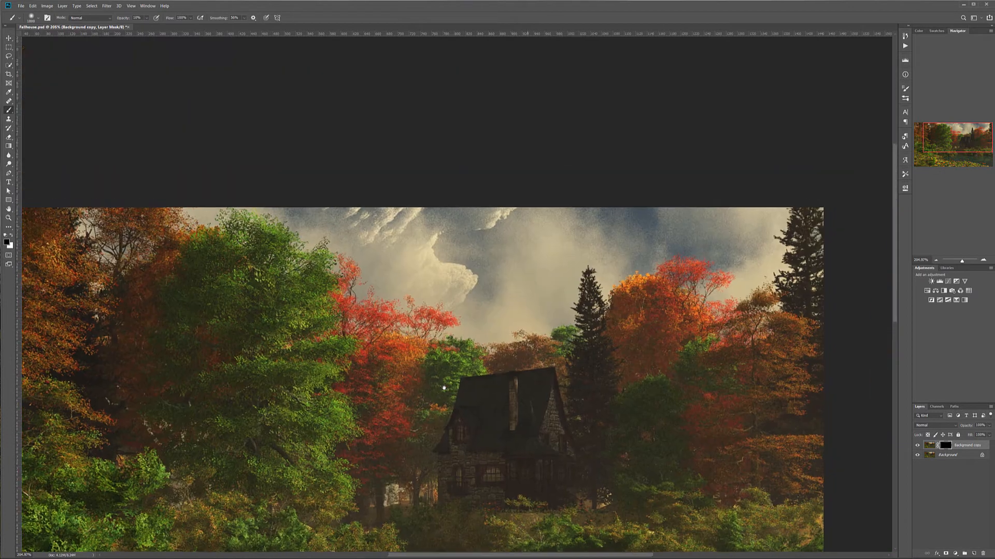
pyautogui.press('[')
pyautogui.press('[')
pyautogui.press('[')
pyautogui.press('[')
pyautogui.press('[')
pyautogui.press('[')
pyautogui.press('[')
pyautogui.press('[')
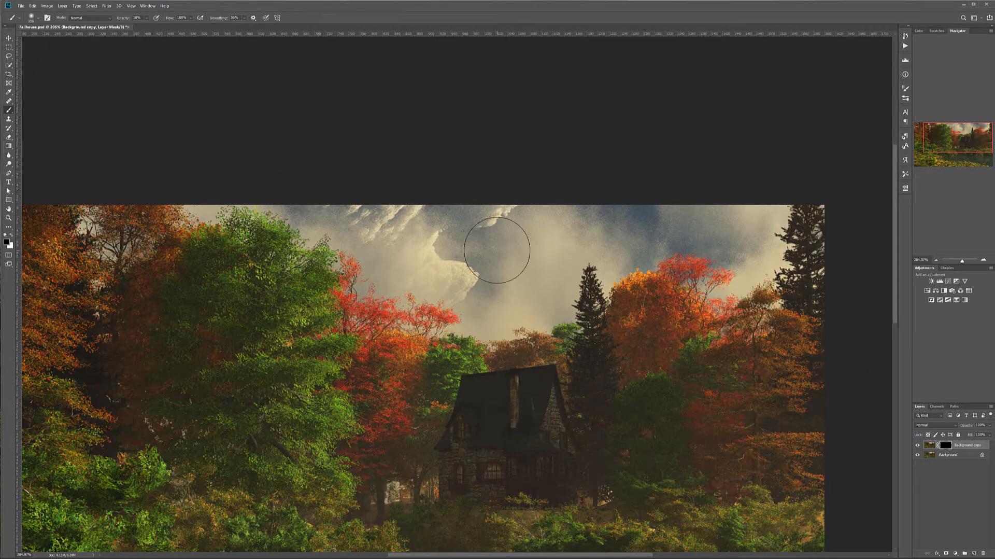
pyautogui.rightClick(497, 250)
pyautogui.click(504, 154)
pyautogui.press('x')
pyautogui.moveTo(422, 212)
pyautogui.mouseDown()
pyautogui.moveTo(361, 205)
pyautogui.moveTo(436, 237)
pyautogui.moveTo(457, 225)
pyautogui.moveTo(447, 219)
pyautogui.moveTo(445, 243)
pyautogui.moveTo(480, 208)
pyautogui.moveTo(643, 208)
pyautogui.moveTo(582, 234)
pyautogui.moveTo(634, 197)
pyautogui.moveTo(631, 225)
pyautogui.moveTo(695, 205)
pyautogui.moveTo(665, 222)
pyautogui.moveTo(677, 214)
pyautogui.moveTo(706, 236)
pyautogui.moveTo(740, 217)
pyautogui.moveTo(749, 254)
pyautogui.moveTo(762, 241)
pyautogui.moveTo(722, 237)
pyautogui.moveTo(699, 220)
pyautogui.moveTo(645, 238)
pyautogui.moveTo(648, 221)
pyautogui.moveTo(631, 245)
pyautogui.moveTo(586, 251)
pyautogui.moveTo(579, 221)
pyautogui.moveTo(541, 235)
pyautogui.moveTo(583, 231)
pyautogui.moveTo(586, 214)
pyautogui.moveTo(445, 242)
pyautogui.moveTo(438, 225)
pyautogui.moveTo(344, 226)
pyautogui.moveTo(329, 200)
pyautogui.mouseUp()
pyautogui.moveTo(421, 213); pyautogui.dragTo(406, 218)
pyautogui.moveTo(296, 188)
pyautogui.mouseDown()
pyautogui.moveTo(341, 228)
pyautogui.moveTo(412, 207)
pyautogui.moveTo(476, 210)
pyautogui.moveTo(451, 217)
pyautogui.moveTo(475, 268)
pyautogui.moveTo(482, 322)
pyautogui.moveTo(521, 215)
pyautogui.moveTo(602, 227)
pyautogui.moveTo(624, 255)
pyautogui.mouseUp()
pyautogui.moveTo(697, 224)
pyautogui.mouseDown()
pyautogui.moveTo(737, 243)
pyautogui.moveTo(742, 267)
pyautogui.moveTo(757, 260)
pyautogui.mouseUp()
pyautogui.scroll(-1, 474, 288)
pyautogui.moveTo(474, 288); pyautogui.dragTo(477, 162)
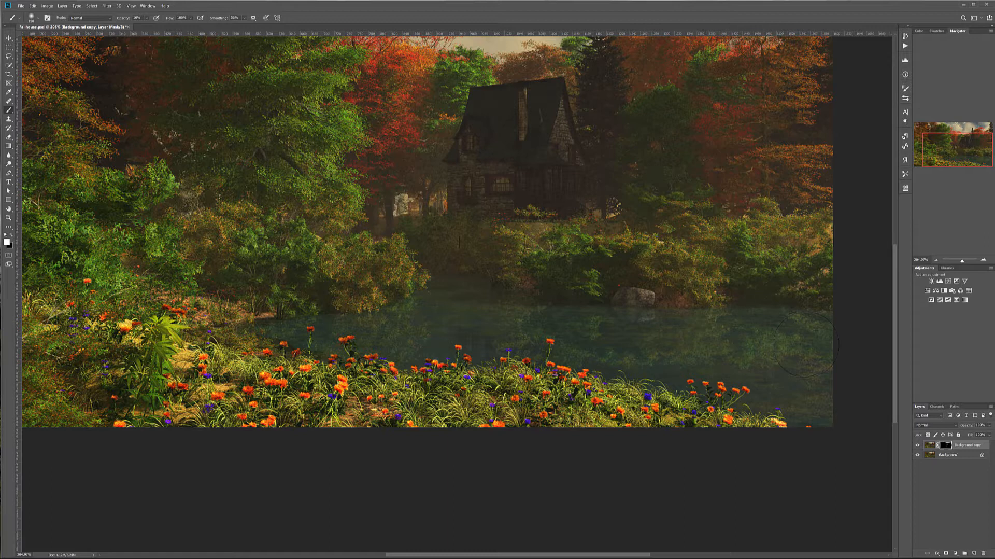
pyautogui.scroll(-3, 490, 237)
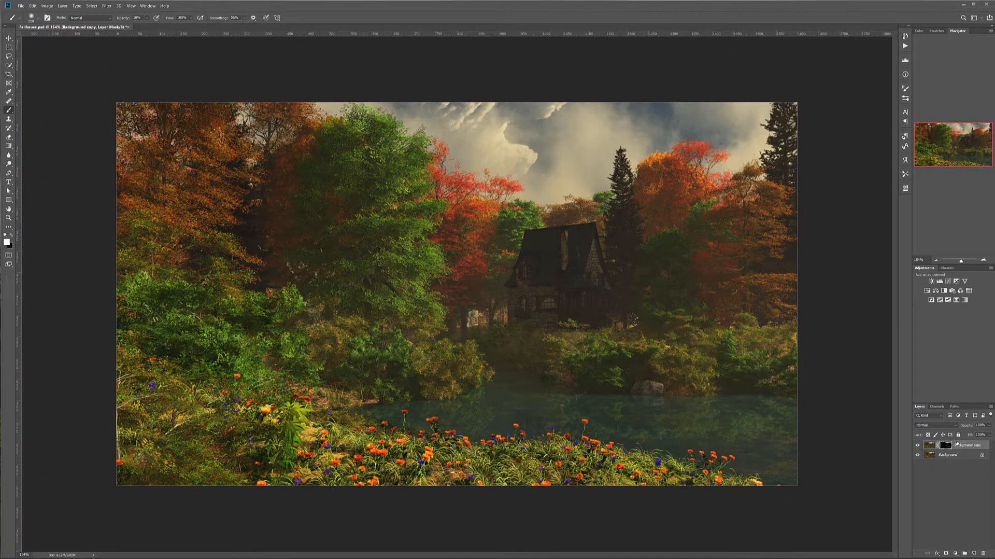
# Stamp all visible layers into a new top layer, open the Oil Paint filter on it and preview the trees
pyautogui.hotkey('ctrl', 'alt', 'shift', 'e')
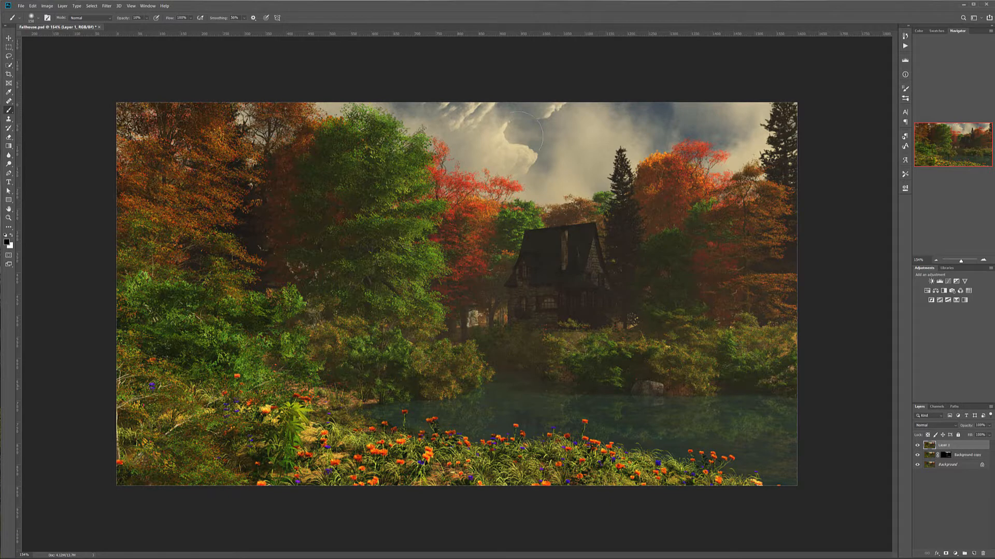
pyautogui.click(108, 6)
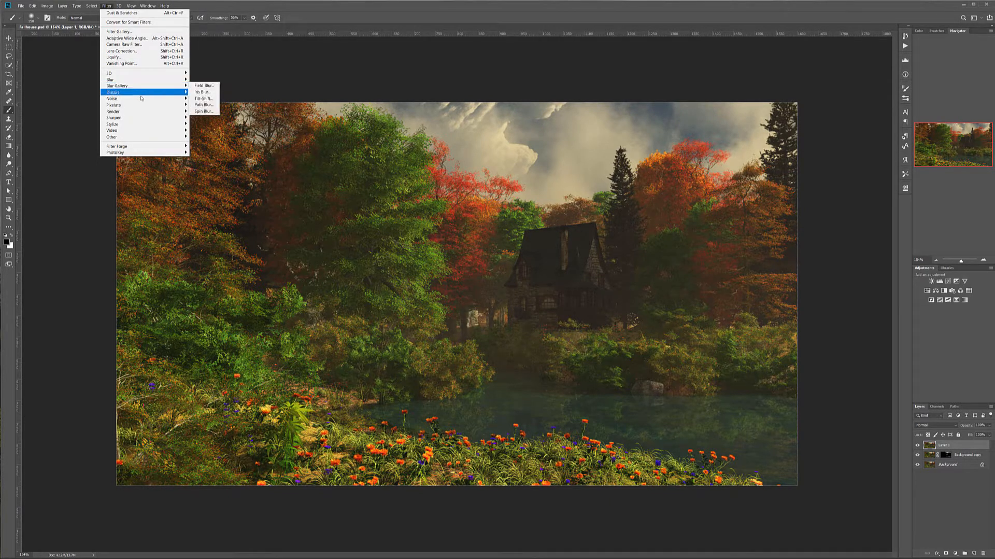
pyautogui.moveTo(166, 124)
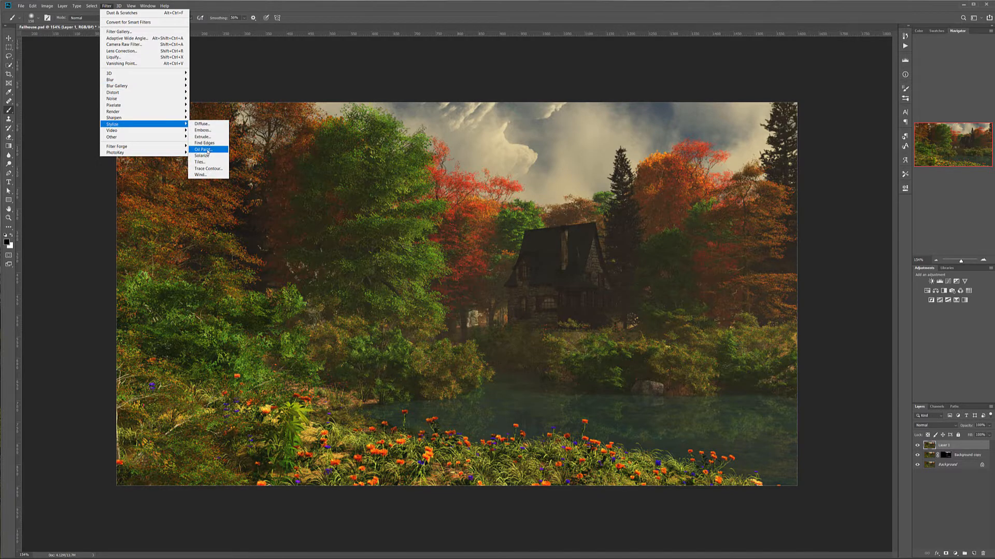
pyautogui.click(203, 149)
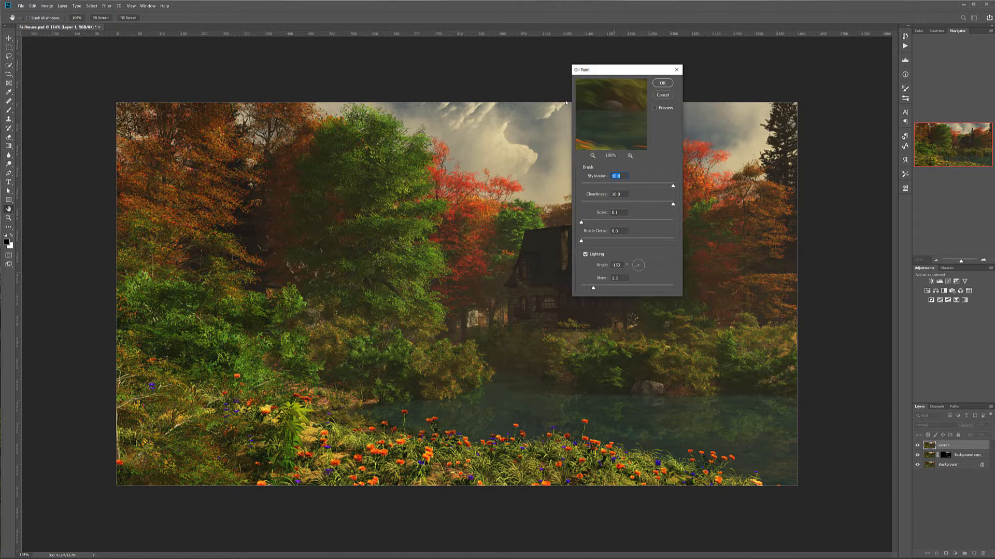
pyautogui.click(520, 198)
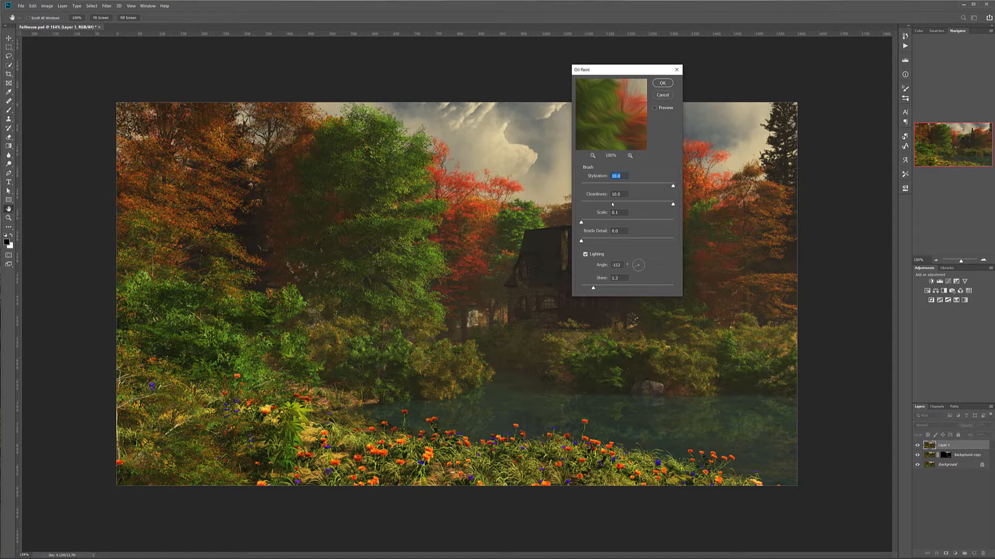
# Apply the Oil Paint filter with the scale at 0.1 and the bristle detail at 0.0
pyautogui.click(658, 221)
pyautogui.moveTo(658, 222); pyautogui.dragTo(579, 223)
pyautogui.click(662, 238)
pyautogui.moveTo(661, 241); pyautogui.dragTo(581, 242)
pyautogui.click(487, 165)
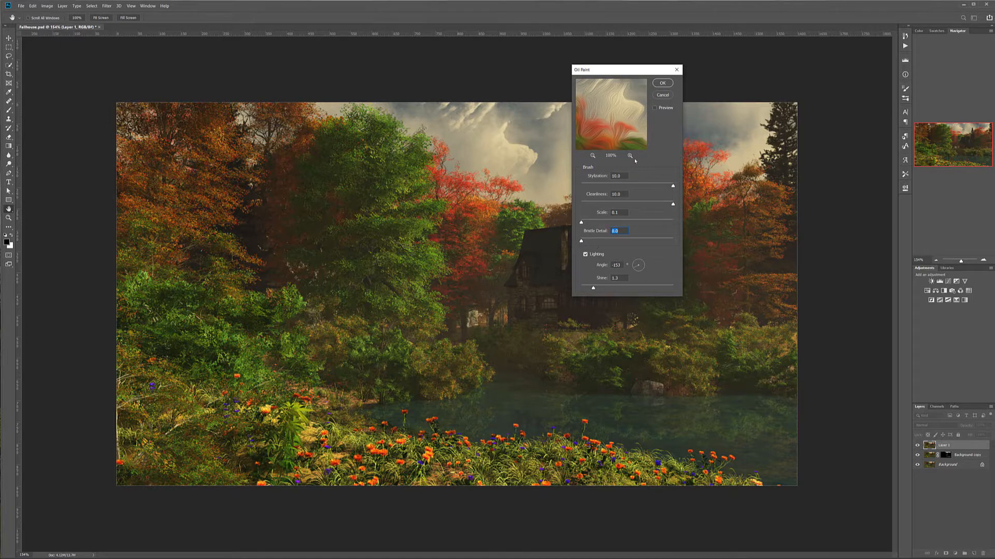
pyautogui.click(663, 83)
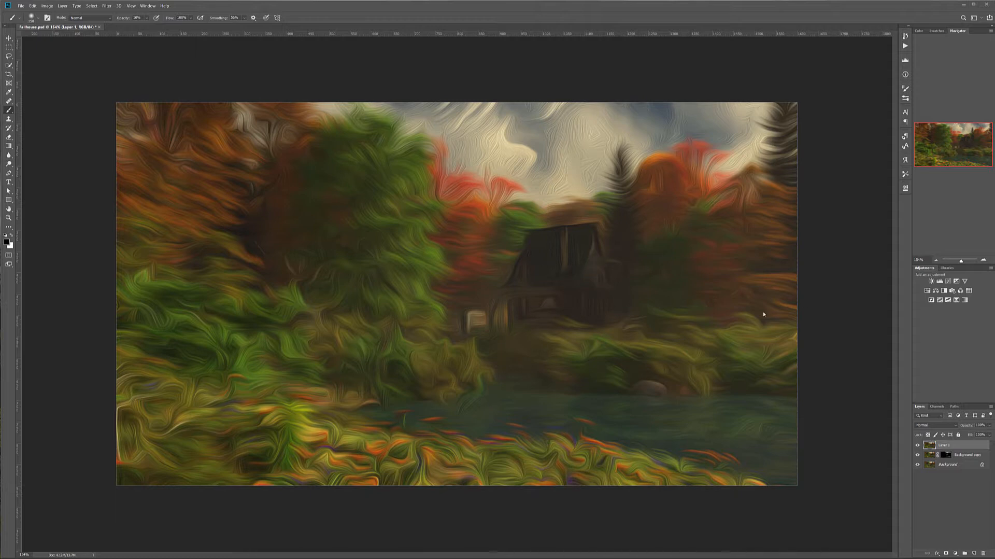
# Hide the oil-painted layer behind a black mask and paint white to reveal parts of the trees and bushes
pyautogui.click(945, 554)
pyautogui.hotkey('ctrl', 'i')
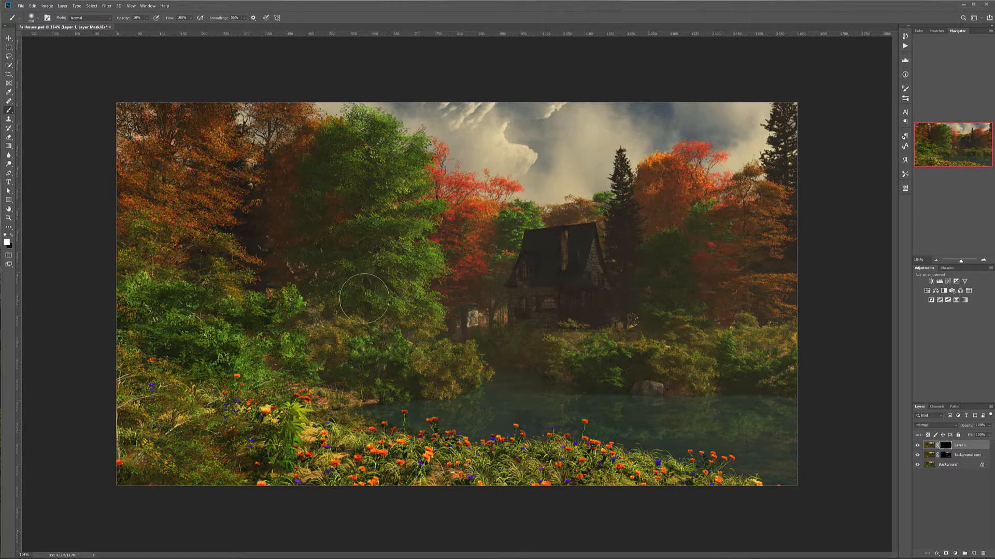
pyautogui.moveTo(335, 181)
pyautogui.mouseDown()
pyautogui.moveTo(345, 161)
pyautogui.moveTo(319, 211)
pyautogui.moveTo(352, 158)
pyautogui.mouseUp()
pyautogui.moveTo(522, 373)
pyautogui.mouseDown()
pyautogui.moveTo(626, 370)
pyautogui.moveTo(656, 325)
pyautogui.moveTo(499, 335)
pyautogui.moveTo(524, 349)
pyautogui.moveTo(527, 363)
pyautogui.moveTo(484, 313)
pyautogui.moveTo(491, 291)
pyautogui.moveTo(465, 288)
pyautogui.mouseUp()
# Stamp all visible layers into a new top layer and rename it "glow"
pyautogui.hotkey('ctrl', 'shift', 'alt', 'e')
pyautogui.press('x')
pyautogui.doubleClick(945, 446)
pyautogui.write('d')
pyautogui.write('low')
pyautogui.press('Return')
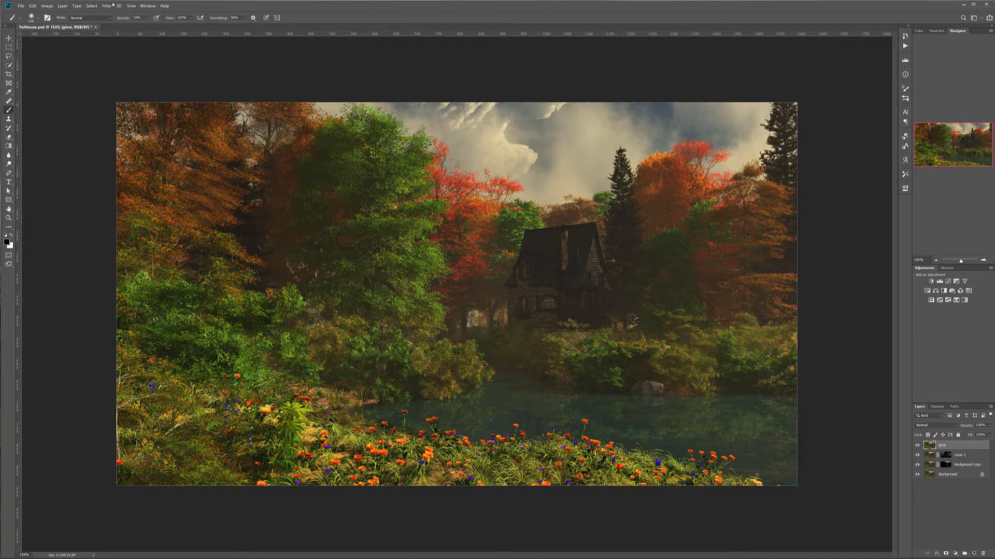
# Apply a Gaussian Blur with a radius of 2.9 pixels to the glow layer
pyautogui.click(108, 5)
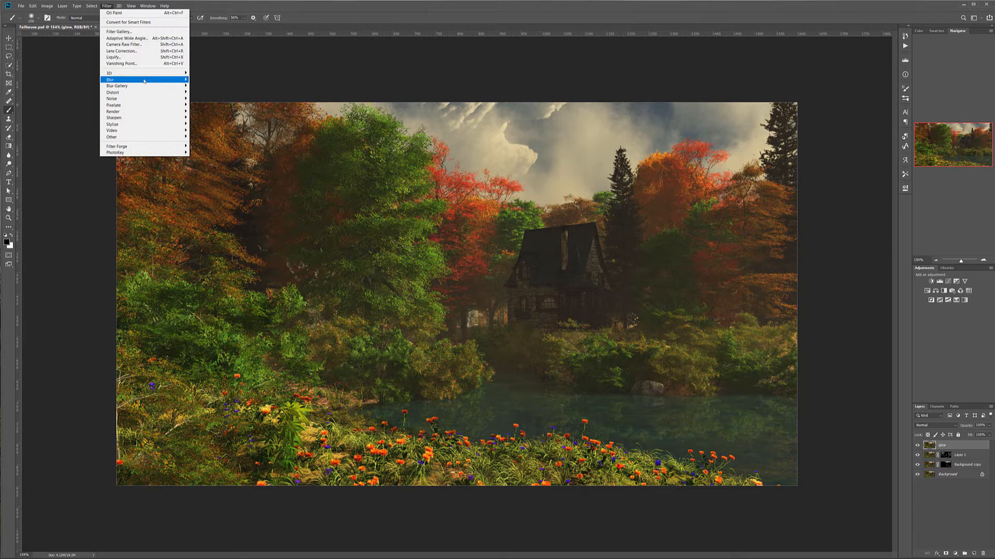
pyautogui.moveTo(145, 80)
pyautogui.click(206, 105)
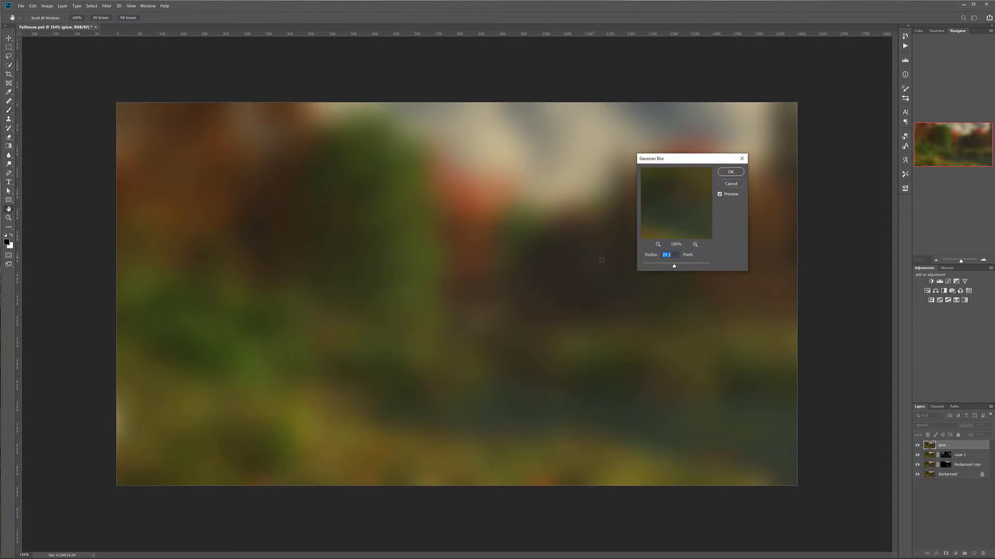
pyautogui.moveTo(672, 267); pyautogui.dragTo(651, 266)
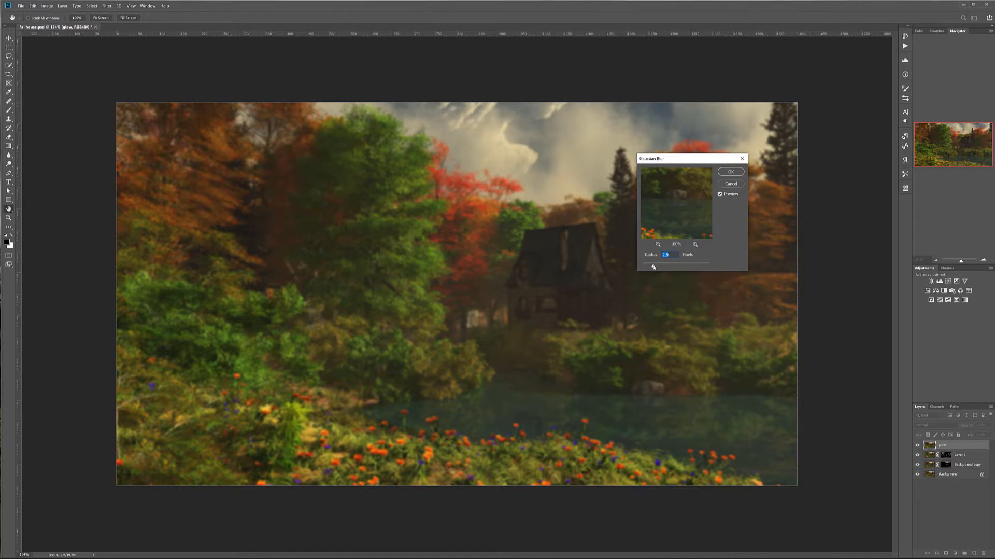
pyautogui.click(731, 171)
# Set the glow layer's blending mode to Soft Light
pyautogui.press('b')
pyautogui.click(937, 425)
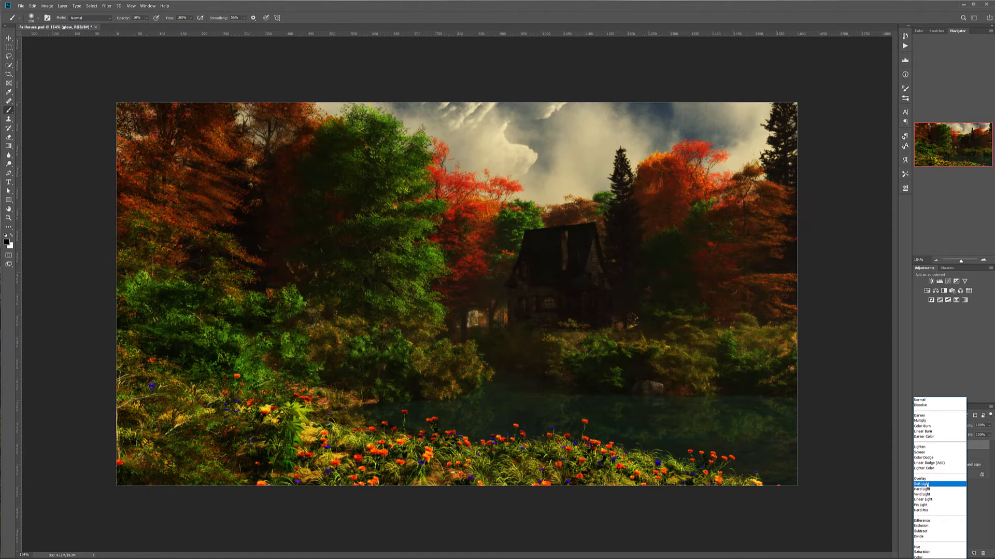
pyautogui.click(927, 485)
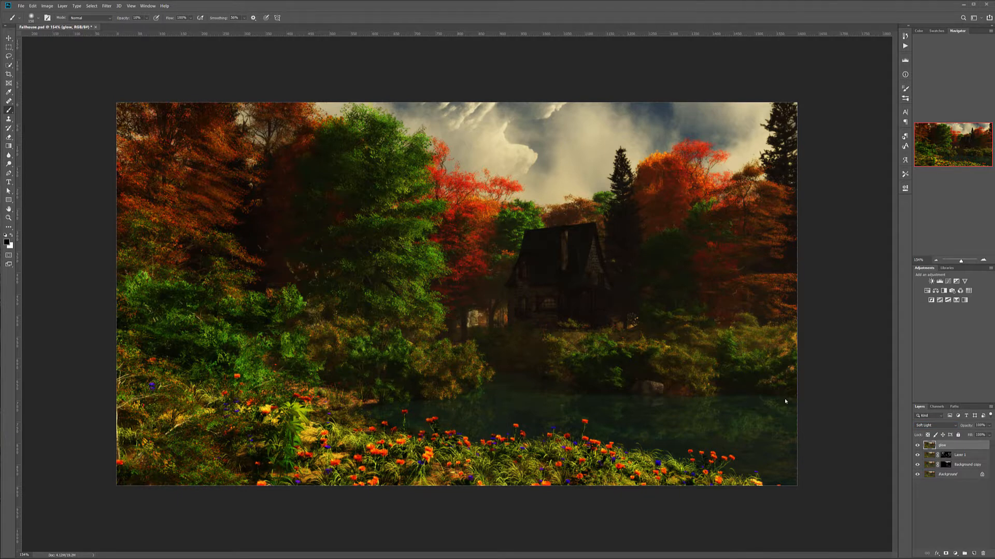
# Add a Black & White adjustment layer and clip it to the glow layer
pyautogui.click(957, 553)
pyautogui.click(983, 500)
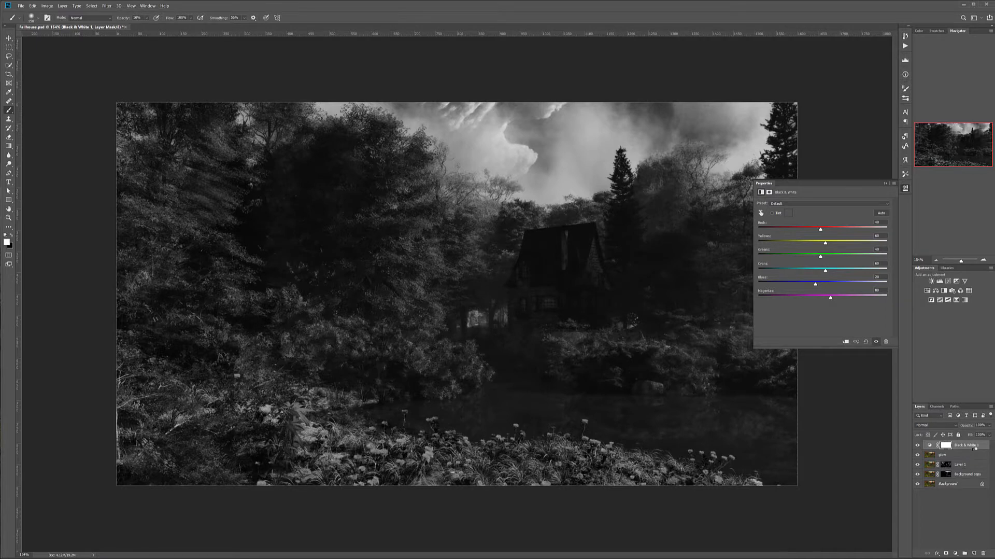
pyautogui.keyDown('alt'); pyautogui.click(976, 449); pyautogui.keyUp('alt')
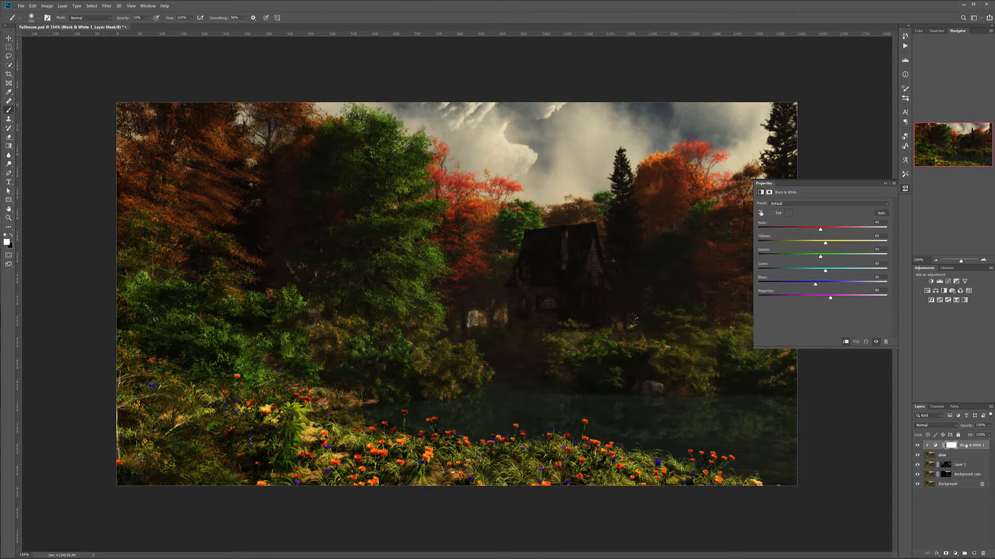
# Compare the image with and without the Black & White adjustment, and tune its sliders with brighter reds and yellows and darker blues
pyautogui.click(917, 446)
pyautogui.click(917, 446)
pyautogui.moveTo(820, 229); pyautogui.dragTo(773, 285)
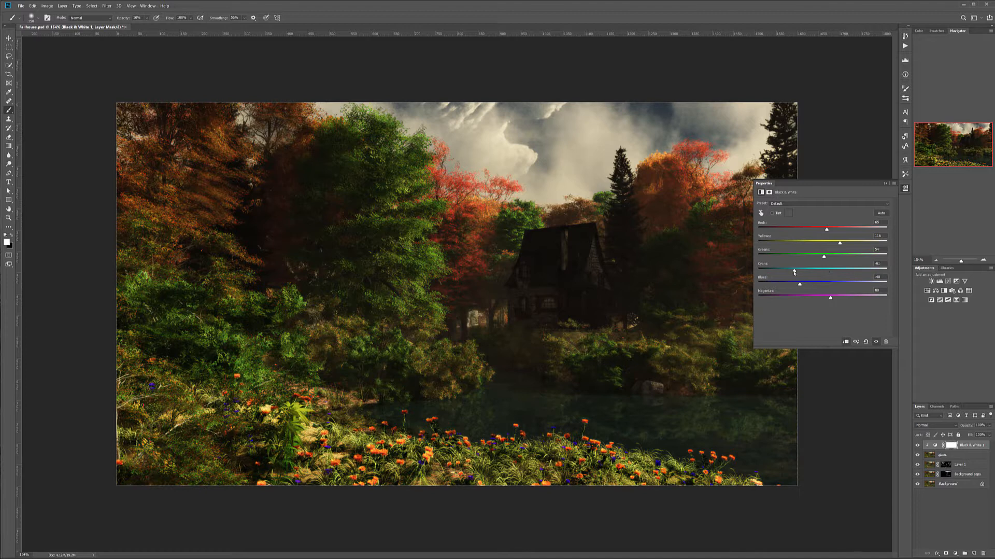
pyautogui.moveTo(835, 270); pyautogui.dragTo(828, 299)
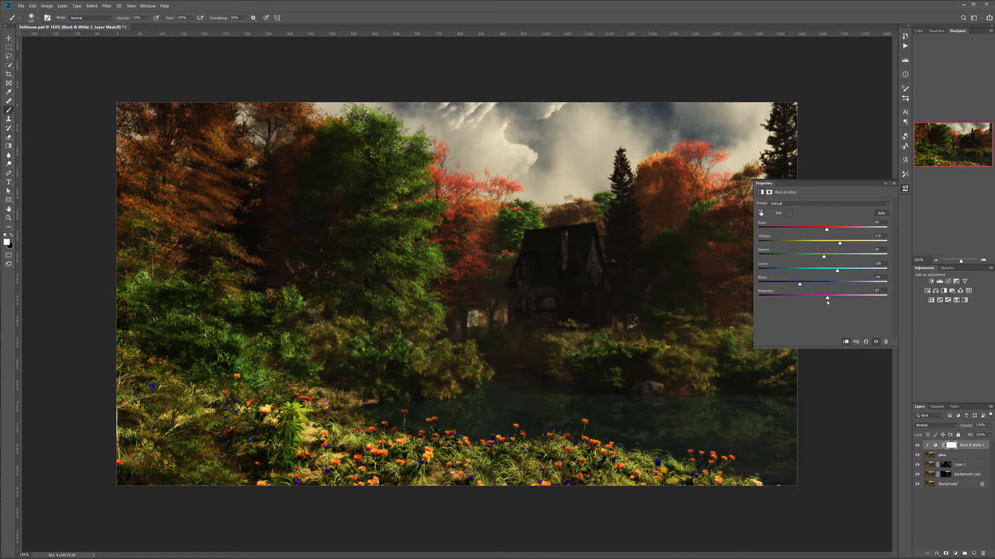
# Reduce the glow layer's opacity moderately to soften the effect
pyautogui.click(958, 455)
pyautogui.moveTo(965, 434); pyautogui.dragTo(974, 433)
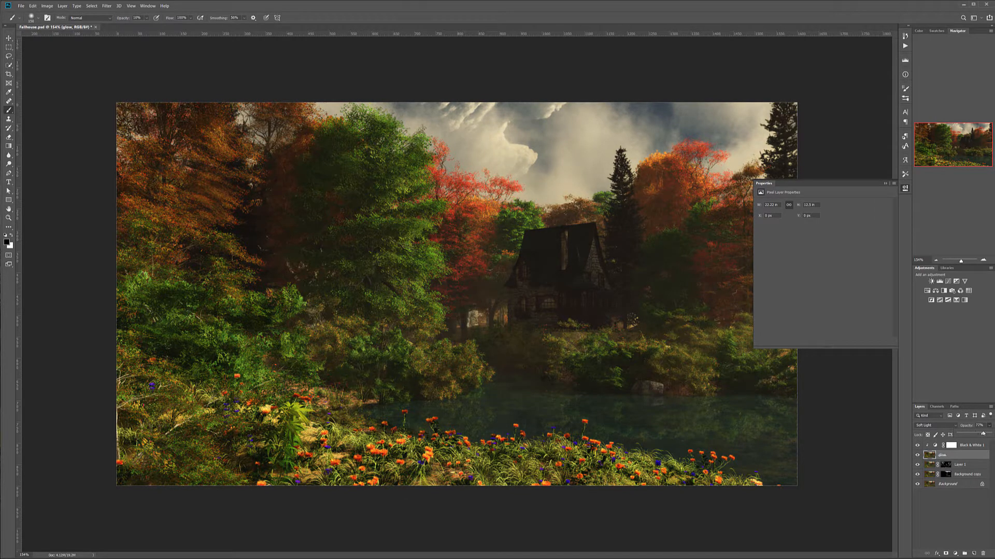
pyautogui.moveTo(980, 434); pyautogui.dragTo(977, 434)
pyautogui.click(943, 382)
# Stamp all visible layers into a new layer above the Black & White adjustment and rename it "brush"
pyautogui.click(974, 445)
pyautogui.press('x')
pyautogui.hotkey('ctrl', 'shift', 'alt', 'e')
pyautogui.press('x')
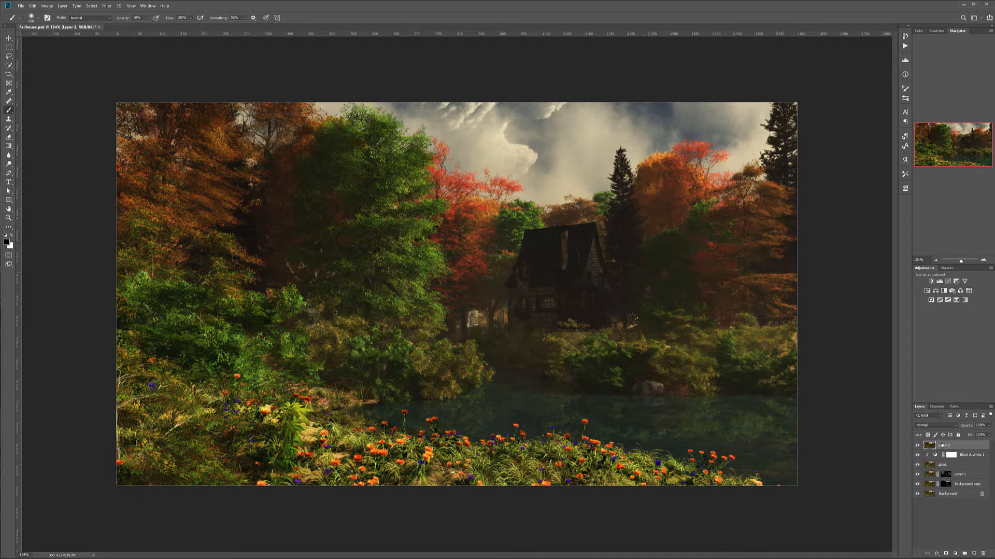
pyautogui.doubleClick(945, 445)
pyautogui.write('brush')
pyautogui.press('Return')
# Apply the Filter Forge 8 Sketchy Painting filter to the brush layer with its size set to 300 pixels
pyautogui.click(107, 5)
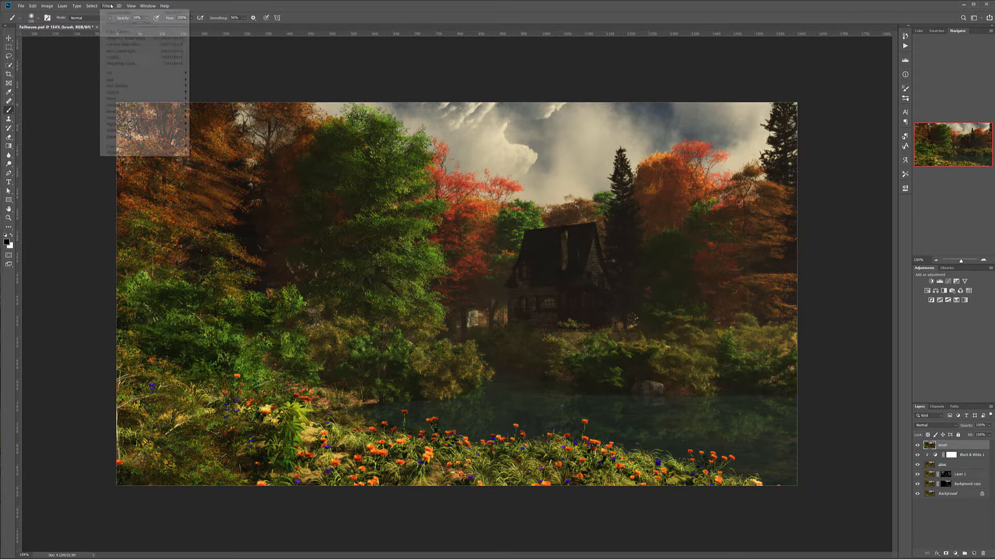
pyautogui.moveTo(151, 147)
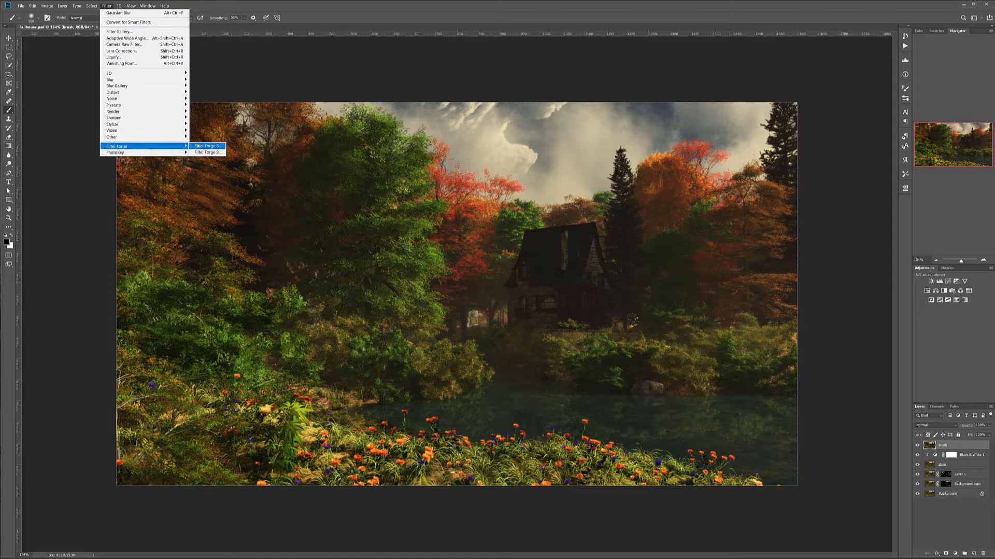
pyautogui.click(208, 146)
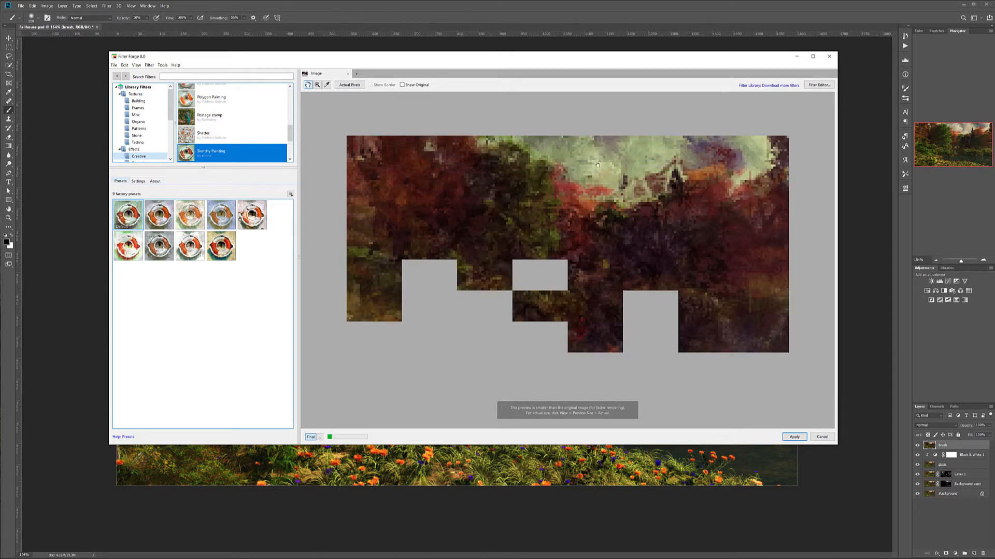
pyautogui.click(138, 181)
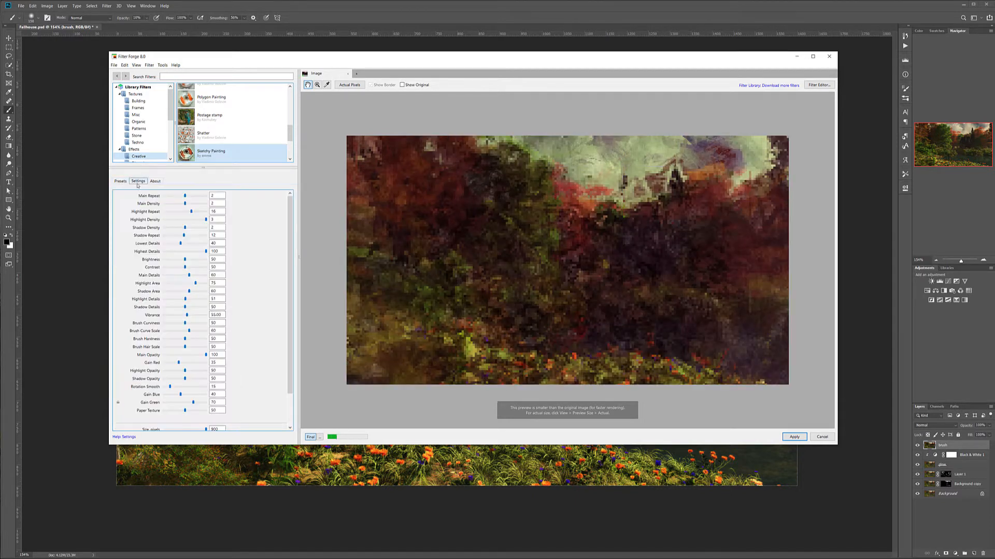
pyautogui.scroll(-2, 290, 392)
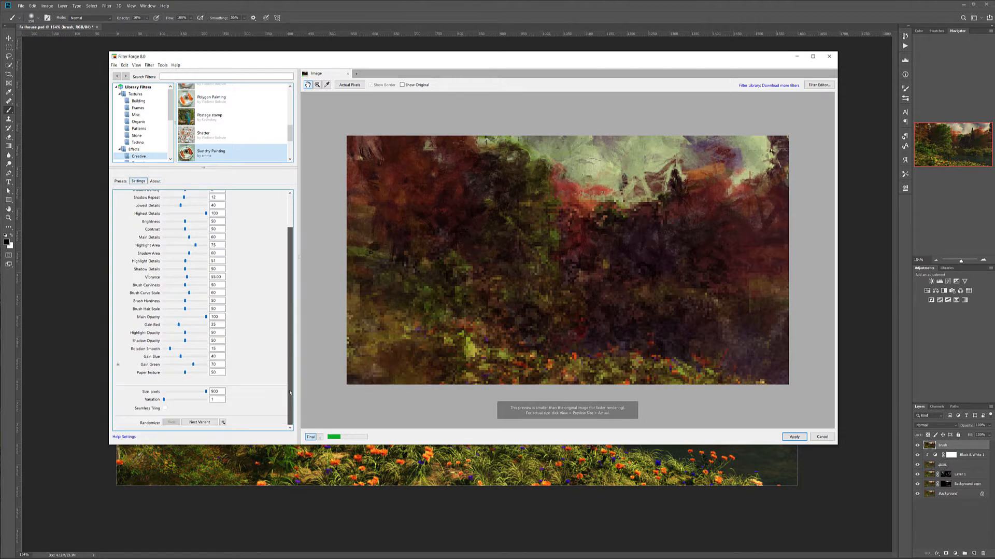
pyautogui.click(206, 392)
pyautogui.write('300')
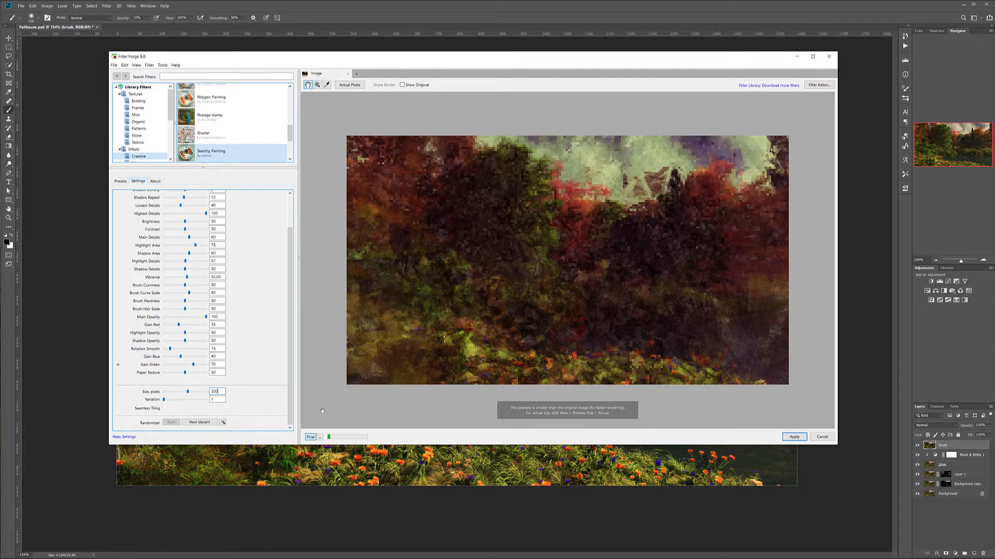
pyautogui.press('Return')
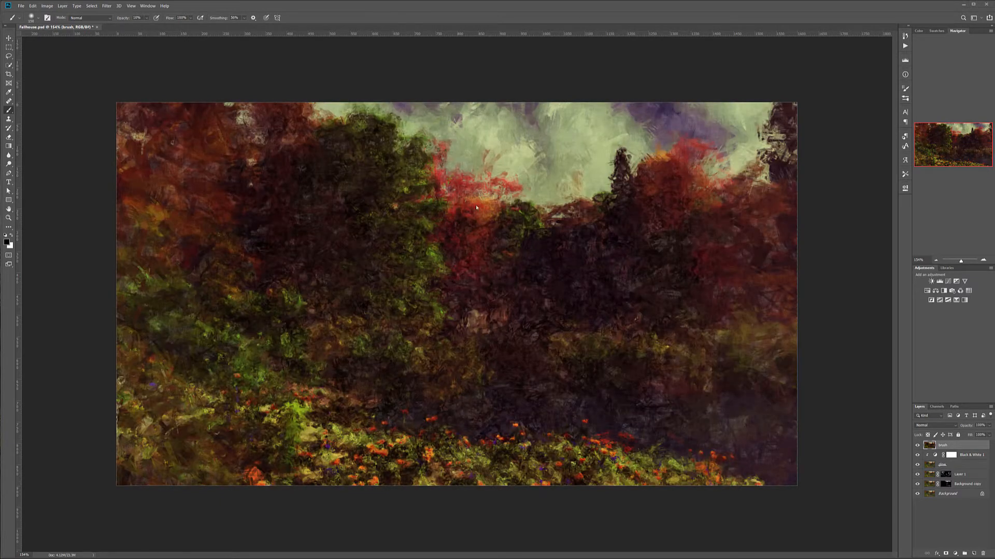
# Keep the brush layer in Normal mode, reduce its opacity to roughly half and add a black layer mask
pyautogui.click(951, 424)
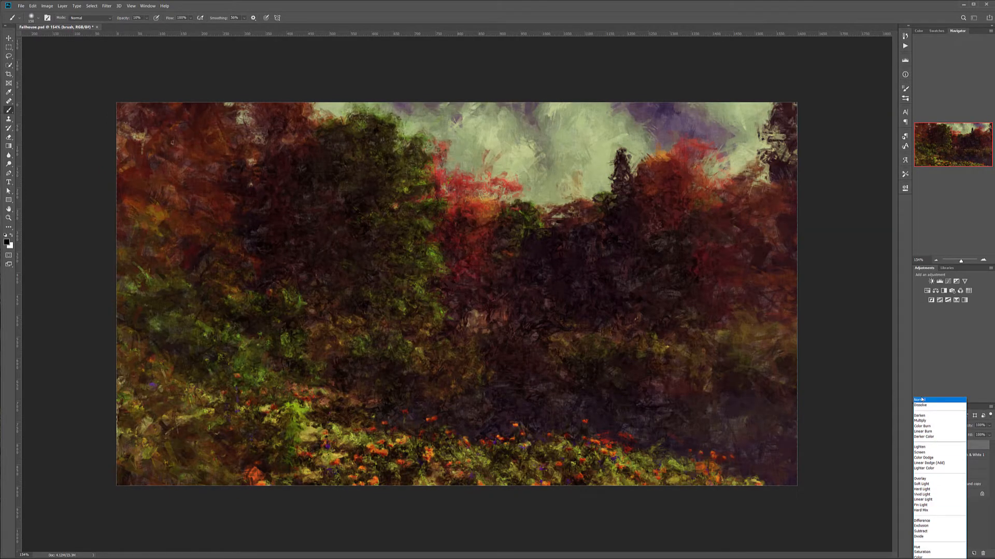
pyautogui.click(921, 399)
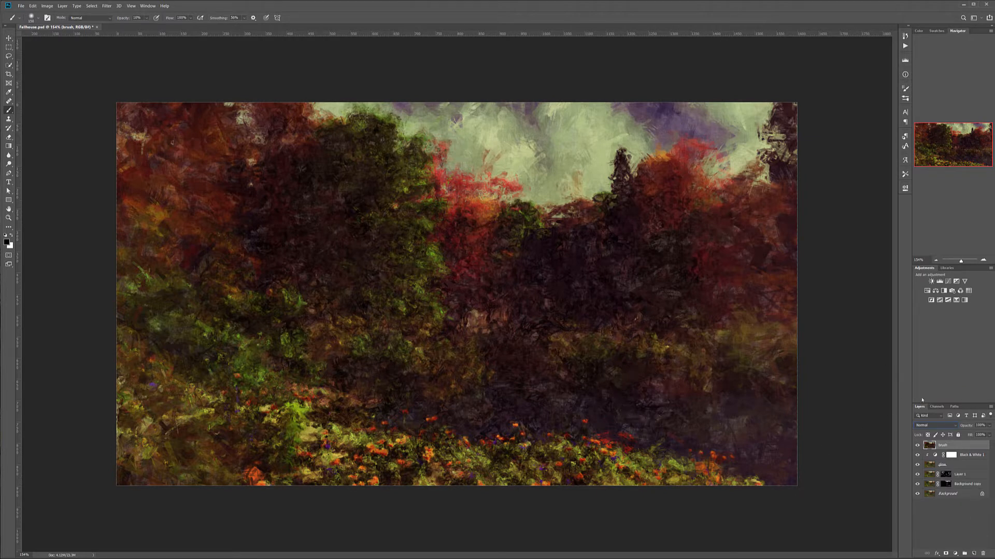
pyautogui.click(989, 425)
pyautogui.moveTo(989, 433)
pyautogui.mouseDown()
pyautogui.moveTo(966, 434)
pyautogui.moveTo(976, 435)
pyautogui.mouseUp()
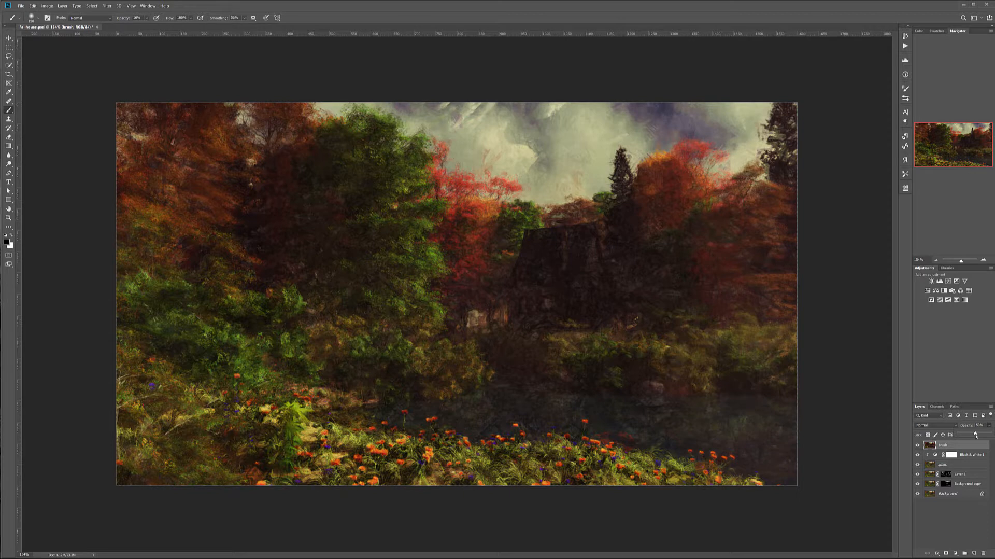
pyautogui.click(946, 553)
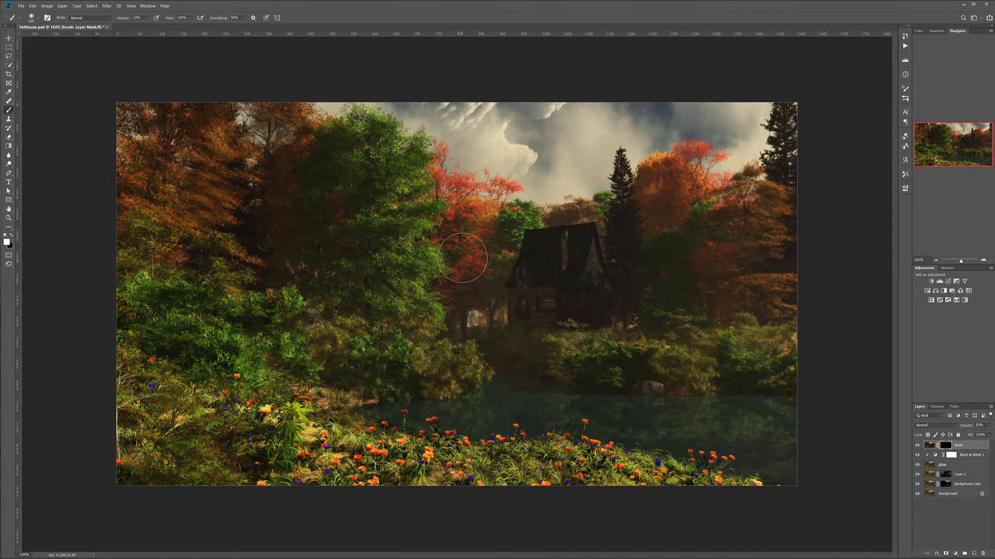
# Paint white on the brush layer's mask with an enlarged brush to reveal the painted effect around the outer trees and foreground
pyautogui.moveTo(182, 200)
pyautogui.mouseDown()
pyautogui.moveTo(216, 183)
pyautogui.moveTo(193, 212)
pyautogui.mouseUp()
pyautogui.press(']')
pyautogui.press(']')
pyautogui.press(']')
pyautogui.press(']')
pyautogui.moveTo(194, 177)
pyautogui.mouseDown()
pyautogui.moveTo(154, 168)
pyautogui.moveTo(206, 139)
pyautogui.moveTo(175, 202)
pyautogui.mouseUp()
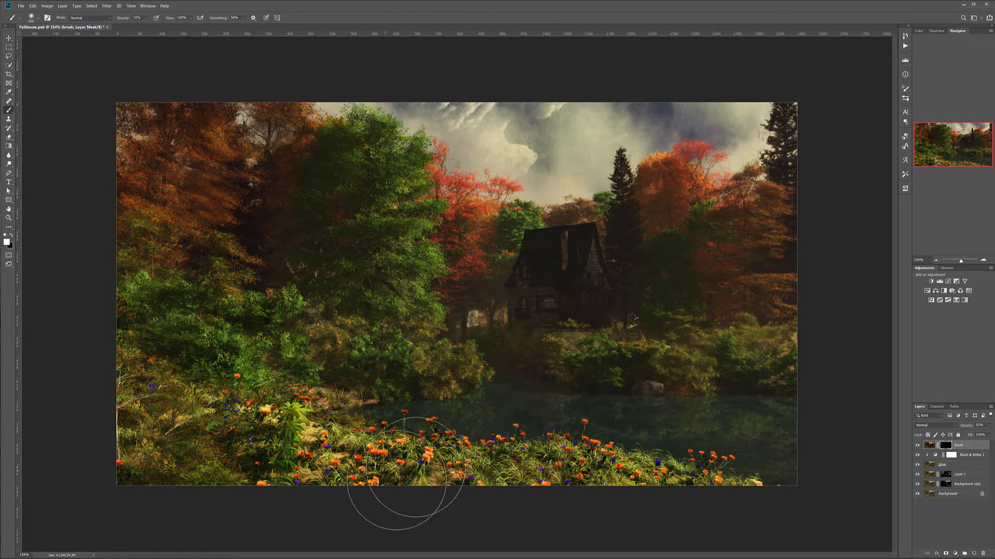
pyautogui.moveTo(317, 456)
pyautogui.mouseDown()
pyautogui.moveTo(269, 438)
pyautogui.moveTo(294, 442)
pyautogui.moveTo(281, 430)
pyautogui.moveTo(294, 443)
pyautogui.moveTo(282, 435)
pyautogui.moveTo(244, 446)
pyautogui.moveTo(331, 385)
pyautogui.moveTo(369, 377)
pyautogui.mouseUp()
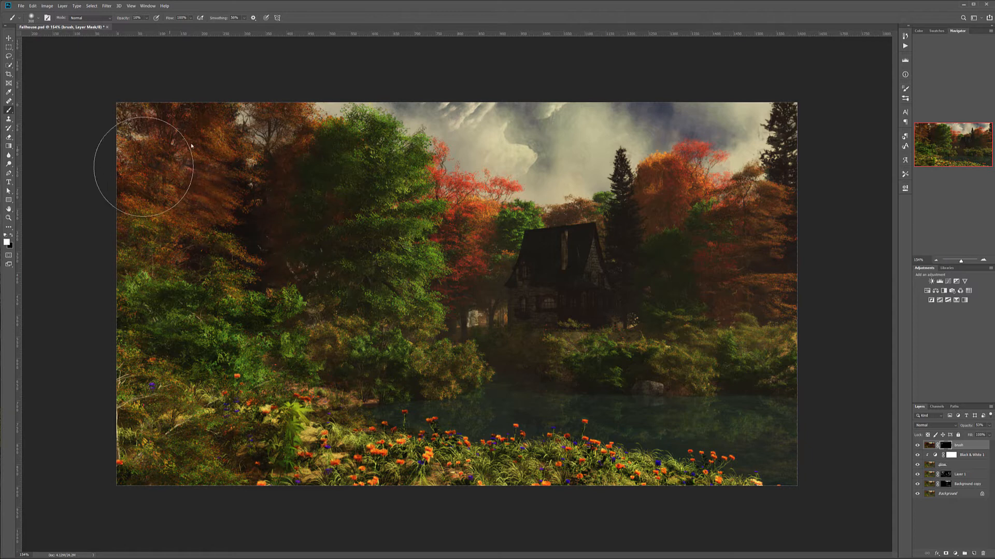
pyautogui.moveTo(160, 237)
pyautogui.mouseDown()
pyautogui.moveTo(123, 400)
pyautogui.moveTo(176, 482)
pyautogui.mouseUp()
pyautogui.moveTo(809, 488)
pyautogui.mouseDown()
pyautogui.moveTo(710, 482)
pyautogui.moveTo(723, 453)
pyautogui.moveTo(780, 425)
pyautogui.moveTo(709, 414)
pyautogui.moveTo(769, 453)
pyautogui.moveTo(741, 467)
pyautogui.moveTo(757, 382)
pyautogui.moveTo(708, 368)
pyautogui.moveTo(733, 346)
pyautogui.moveTo(789, 243)
pyautogui.moveTo(774, 243)
pyautogui.moveTo(799, 137)
pyautogui.moveTo(773, 138)
pyautogui.moveTo(789, 300)
pyautogui.moveTo(809, 337)
pyautogui.moveTo(729, 325)
pyautogui.moveTo(733, 349)
pyautogui.moveTo(799, 433)
pyautogui.moveTo(544, 344)
pyautogui.moveTo(488, 286)
pyautogui.moveTo(480, 316)
pyautogui.moveTo(535, 248)
pyautogui.moveTo(467, 243)
pyautogui.moveTo(634, 331)
pyautogui.moveTo(582, 378)
pyautogui.moveTo(728, 478)
pyautogui.mouseUp()
# Compare the image with and without the masked brush layer
pyautogui.click(918, 445)
pyautogui.click(918, 446)
pyautogui.click(917, 445)
pyautogui.click(918, 446)
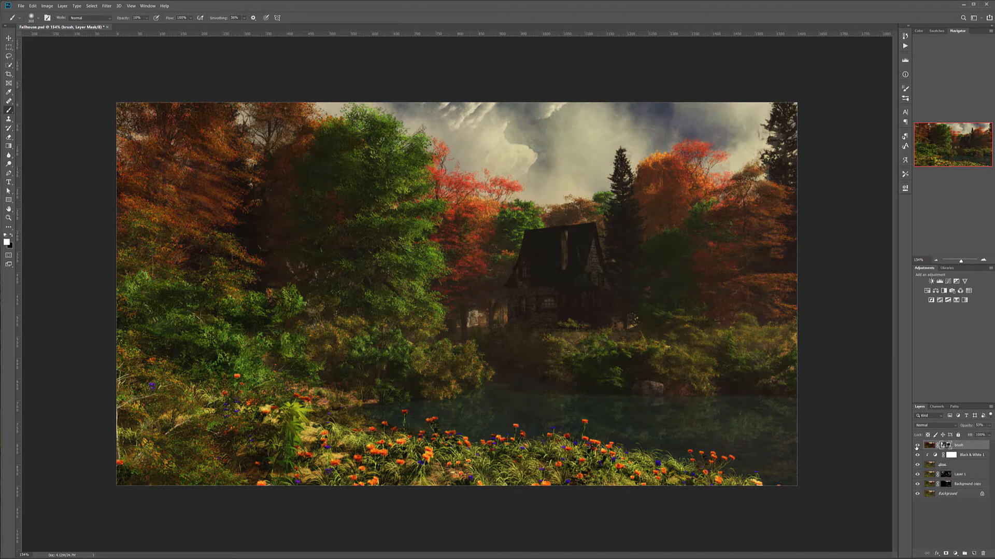
pyautogui.click(918, 445)
pyautogui.click(917, 445)
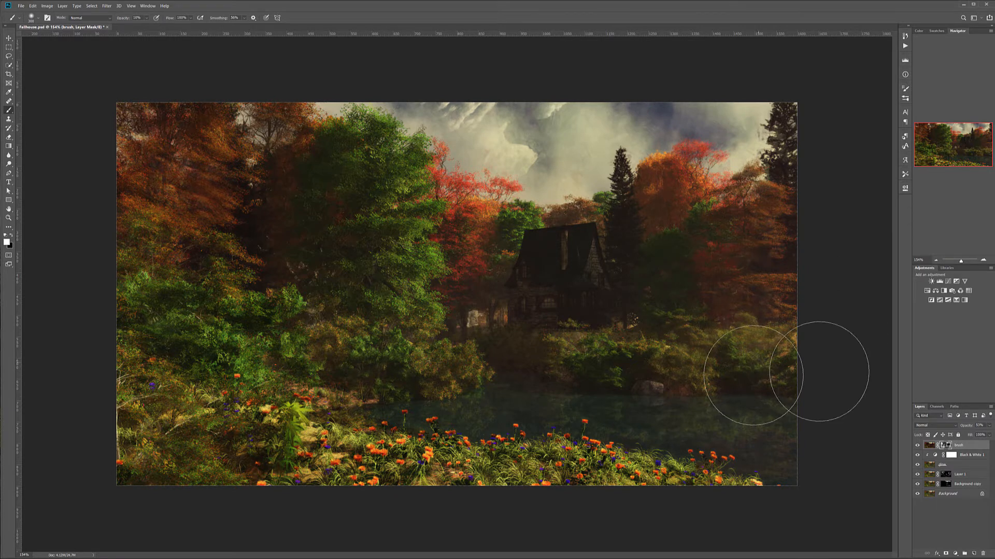
# Add a Curves adjustment layer above the brush layer and set its blend mode to Color
pyautogui.click(956, 553)
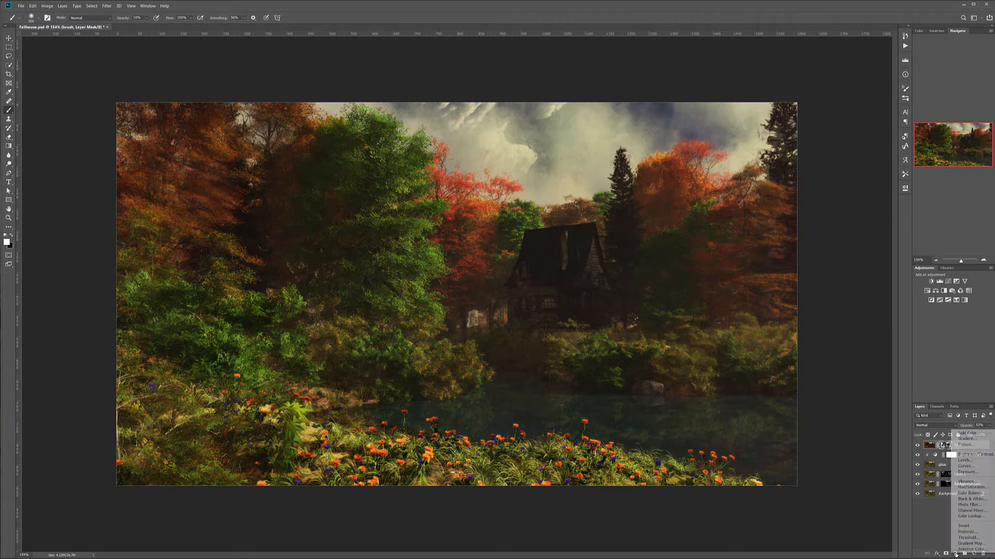
pyautogui.click(972, 465)
pyautogui.click(950, 426)
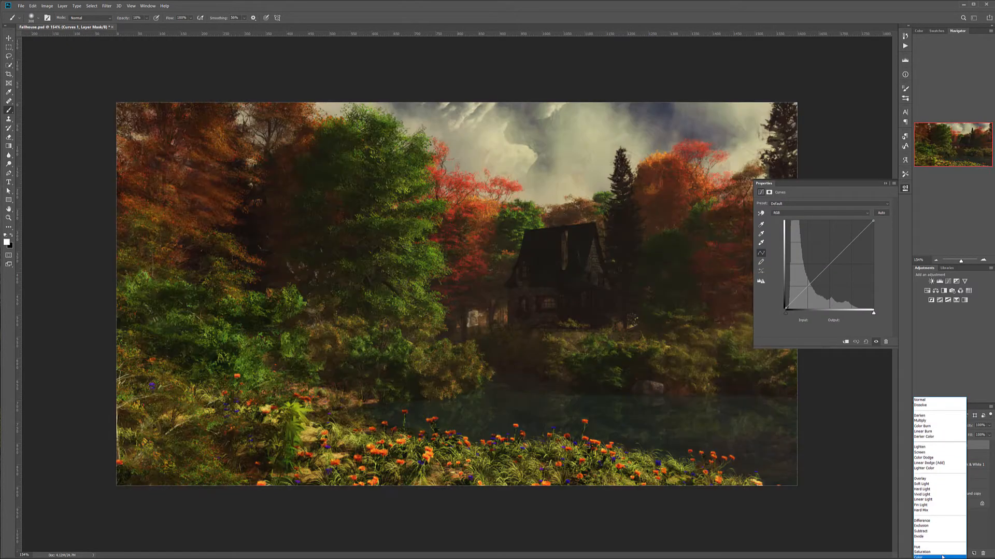
pyautogui.click(942, 556)
# Lift the shadow end of the Curves adjustment's blue channel slightly and lower its midtones a little
pyautogui.click(793, 212)
pyautogui.click(789, 234)
pyautogui.moveTo(786, 308); pyautogui.dragTo(786, 300)
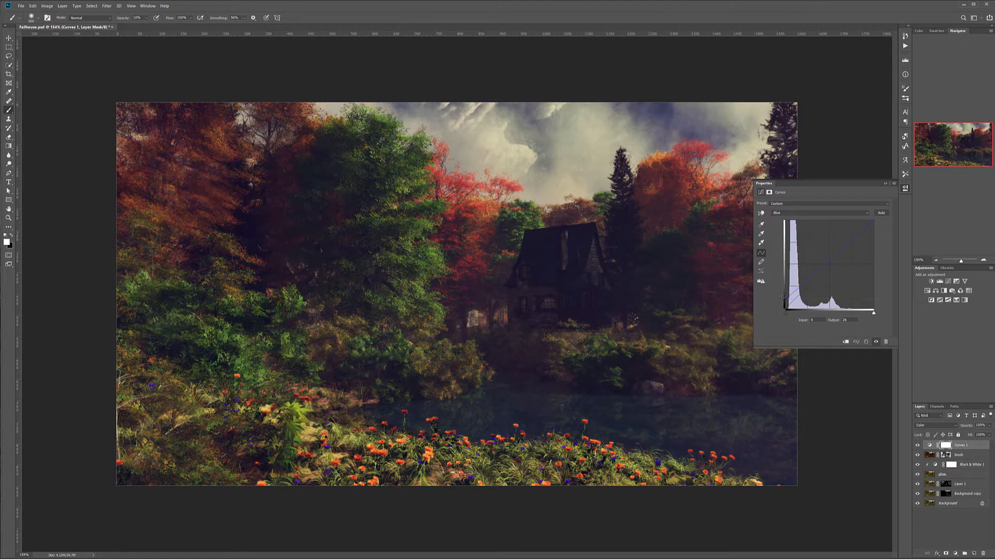
pyautogui.moveTo(827, 261); pyautogui.dragTo(831, 265)
pyautogui.moveTo(786, 302); pyautogui.dragTo(786, 304)
# Raise the red channel's darkest shadows slightly and anchor its curve with midtone and highlight points
pyautogui.click(809, 212)
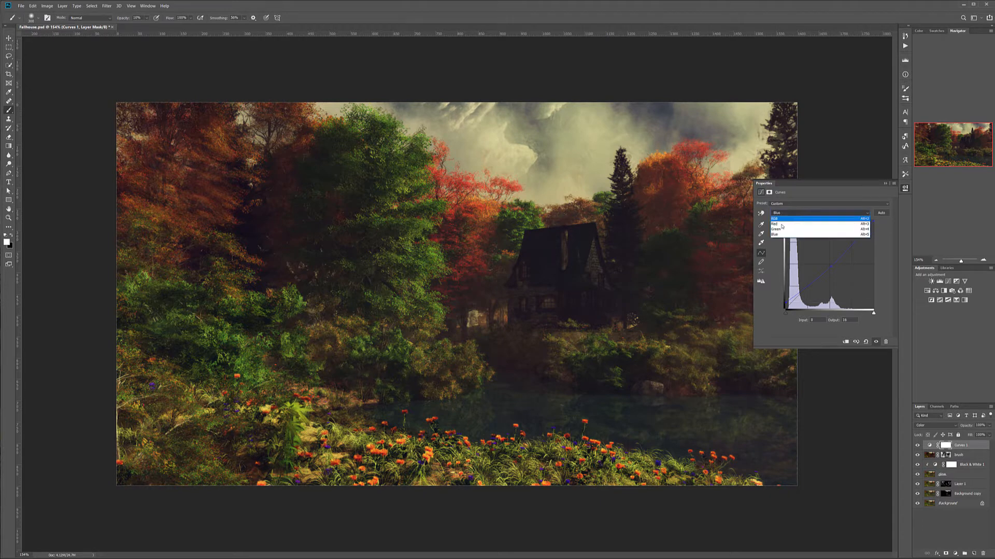
pyautogui.click(798, 222)
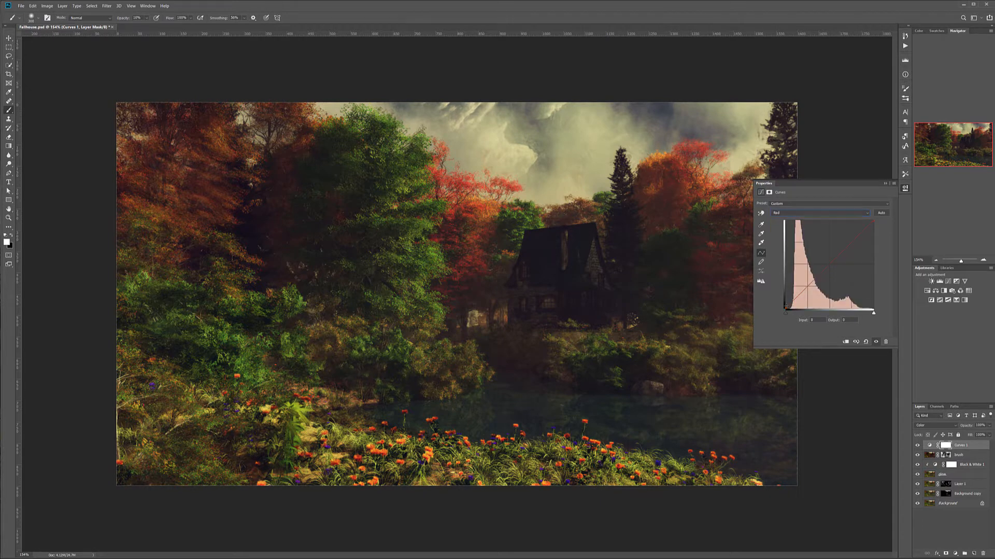
pyautogui.moveTo(788, 309); pyautogui.dragTo(785, 305)
pyautogui.moveTo(817, 272); pyautogui.dragTo(819, 275)
pyautogui.click(847, 248)
pyautogui.moveTo(819, 275); pyautogui.dragTo(818, 275)
# Add a second Curves adjustment layer on top and set its blend mode to Luminosity
pyautogui.click(956, 553)
pyautogui.click(977, 467)
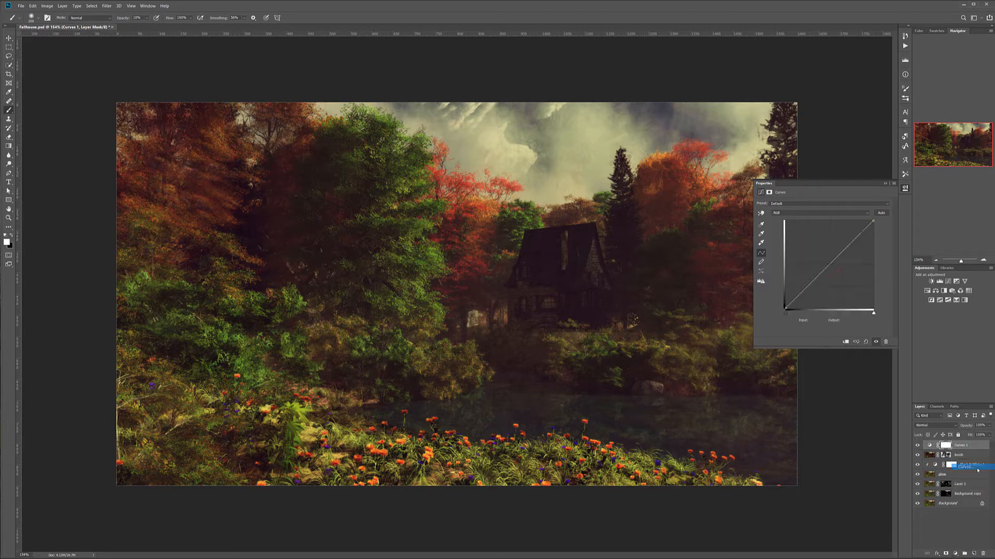
pyautogui.click(940, 424)
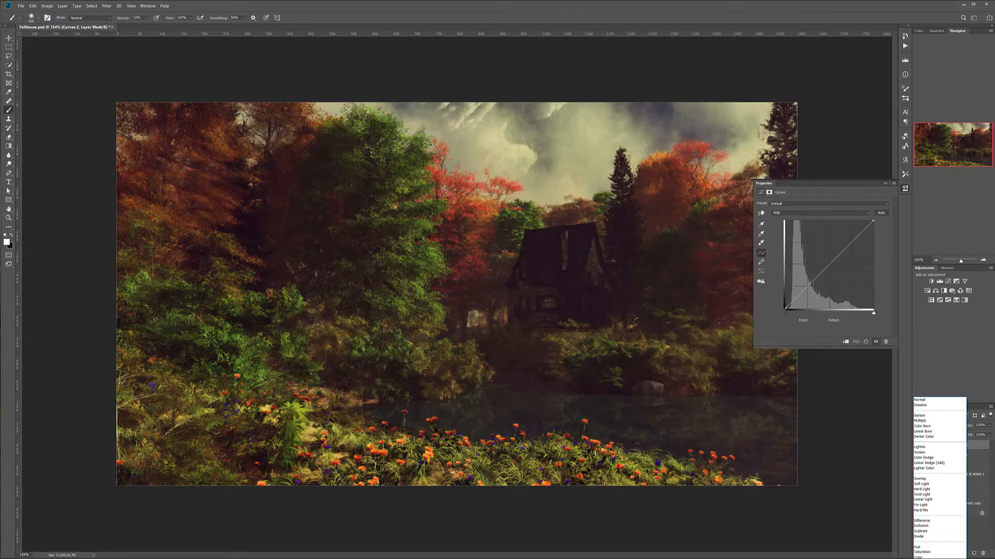
pyautogui.click(921, 557)
pyautogui.moveTo(786, 308); pyautogui.dragTo(786, 301)
pyautogui.click(935, 425)
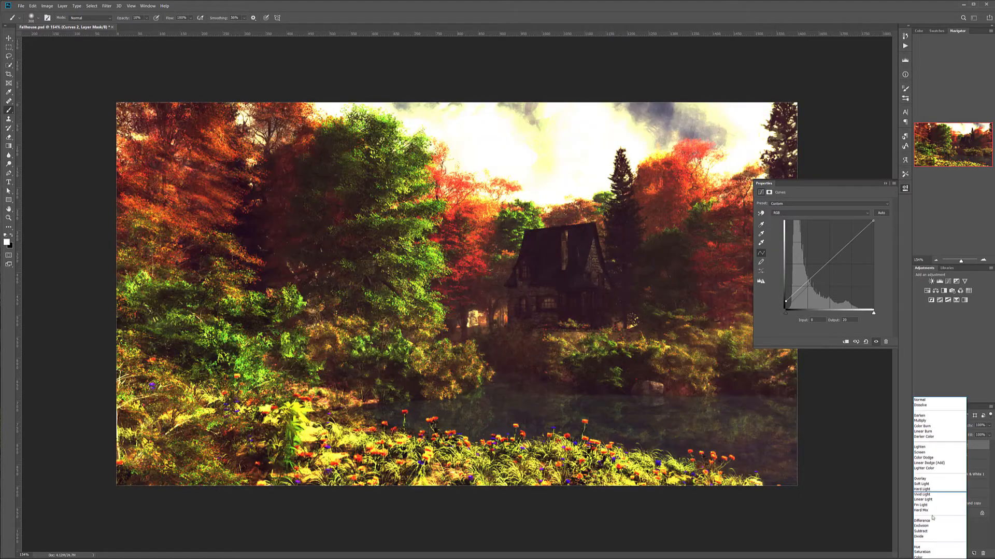
pyautogui.click(925, 555)
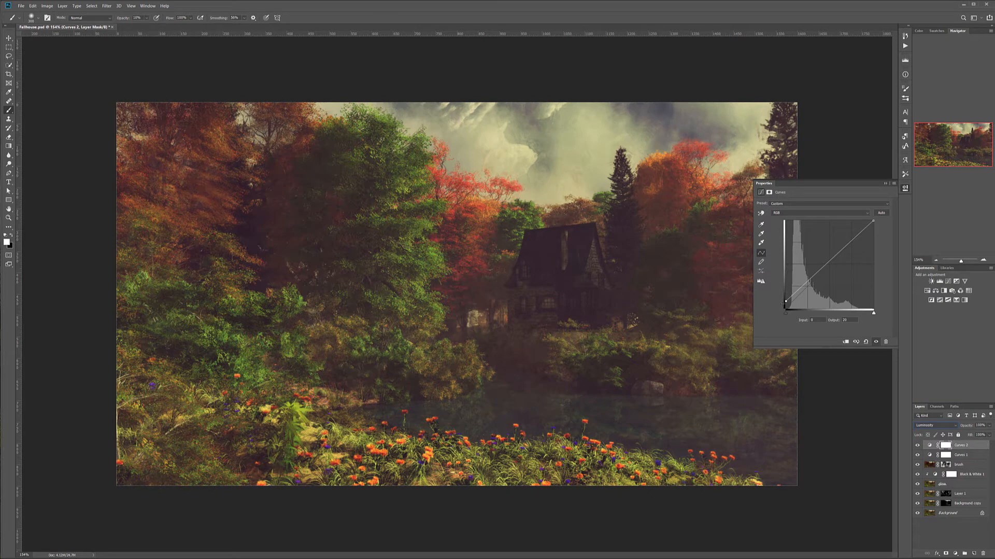
# Try darkening the midtones on the Luminosity curve, and undo the change
pyautogui.moveTo(786, 301); pyautogui.dragTo(767, 318)
pyautogui.moveTo(822, 272); pyautogui.dragTo(847, 250)
pyautogui.hotkey('ctrl', 'z')
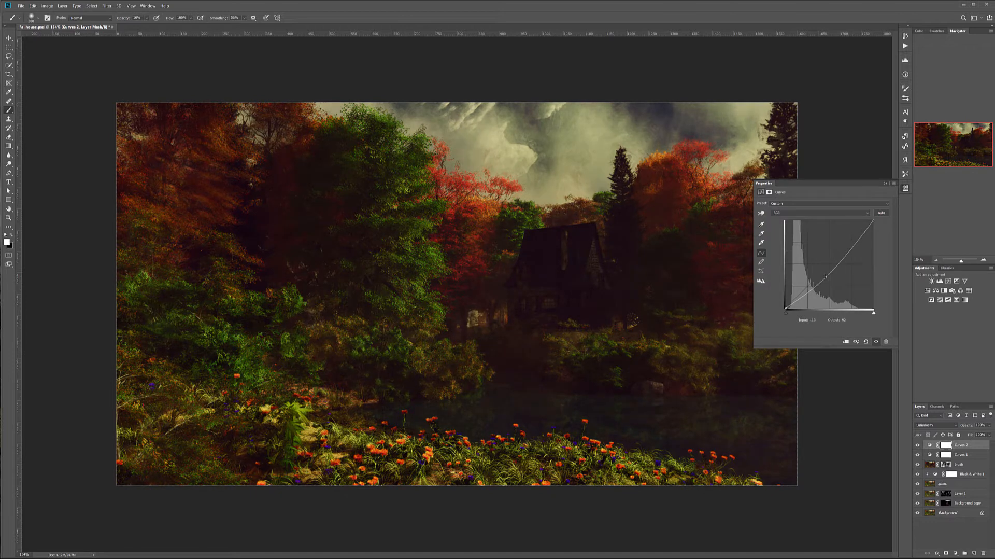
pyautogui.hotkey('ctrl', 'z')
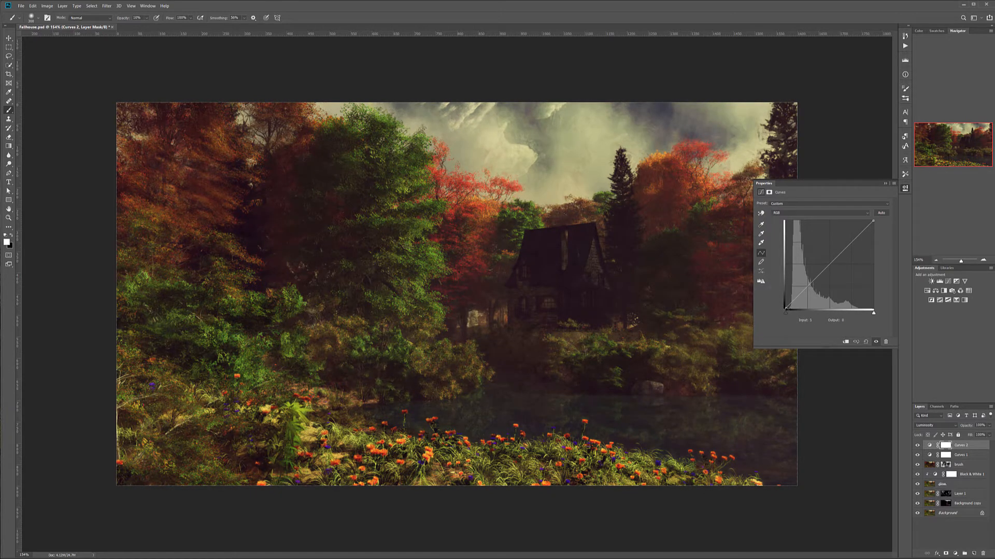
# Lift the Luminosity curve's black point slightly, fine-tune its midtone and highlight points, and compare the image with and without it
pyautogui.moveTo(785, 309); pyautogui.dragTo(786, 304)
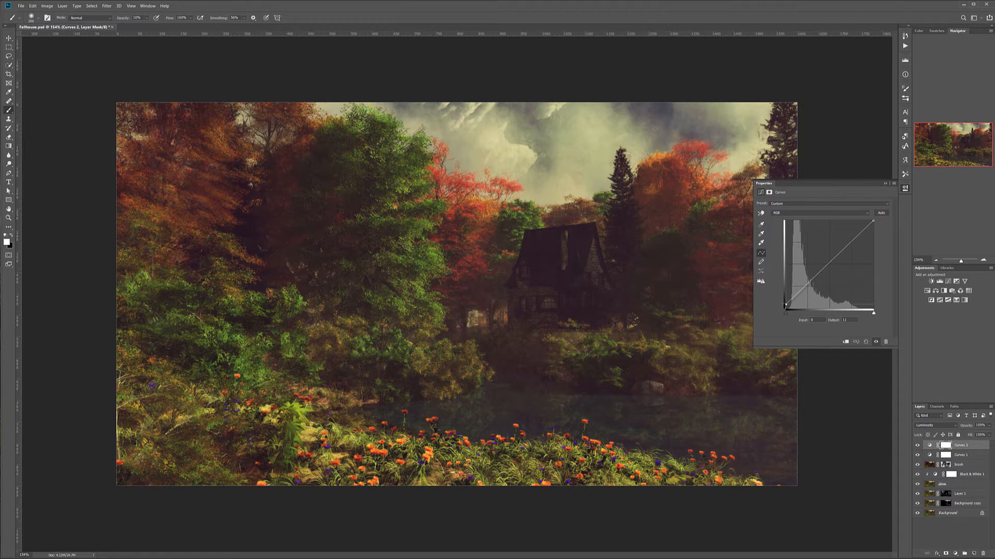
pyautogui.click(817, 275)
pyautogui.click(843, 249)
pyautogui.moveTo(874, 220)
pyautogui.mouseDown()
pyautogui.moveTo(874, 233)
pyautogui.moveTo(874, 221)
pyautogui.mouseUp()
pyautogui.moveTo(844, 249); pyautogui.dragTo(855, 237)
pyautogui.moveTo(818, 276); pyautogui.dragTo(818, 274)
pyautogui.click(918, 444)
pyautogui.click(918, 445)
pyautogui.click(907, 187)
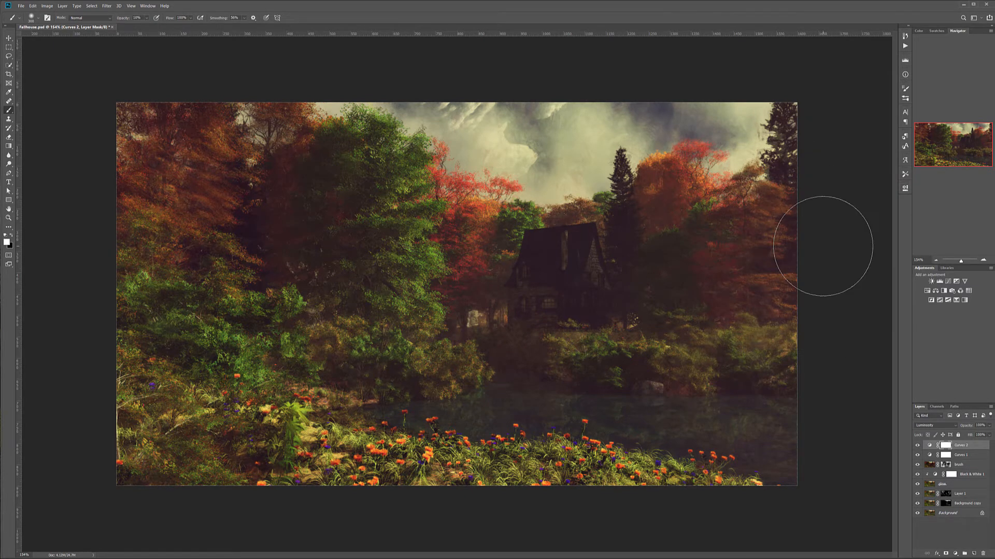
# Hide both Curves layers, stamp the remaining visible layers into a new layer above the brush layer and rename it
pyautogui.click(917, 445)
pyautogui.click(917, 454)
pyautogui.click(963, 465)
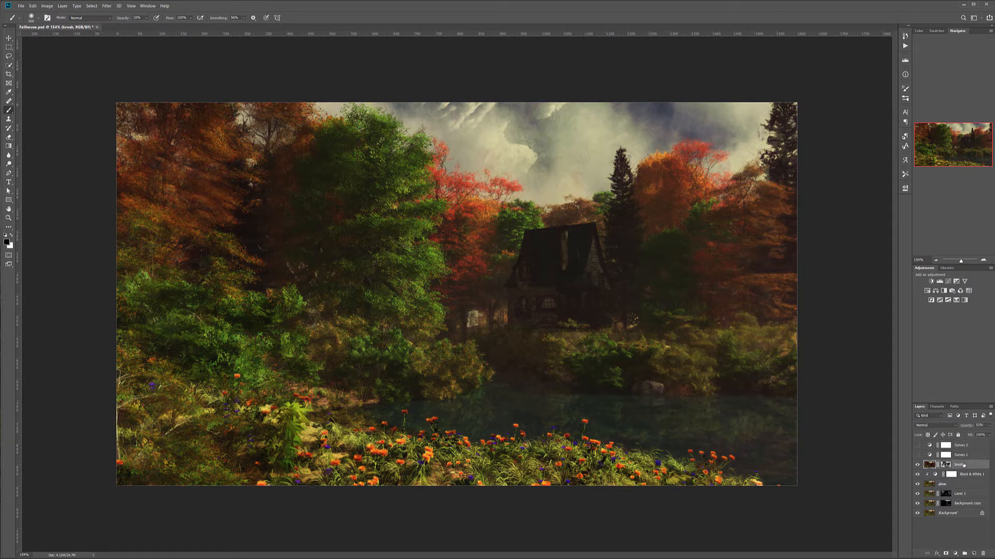
pyautogui.hotkey('ctrl', 'shift', 'alt', 'e')
pyautogui.doubleClick(958, 464)
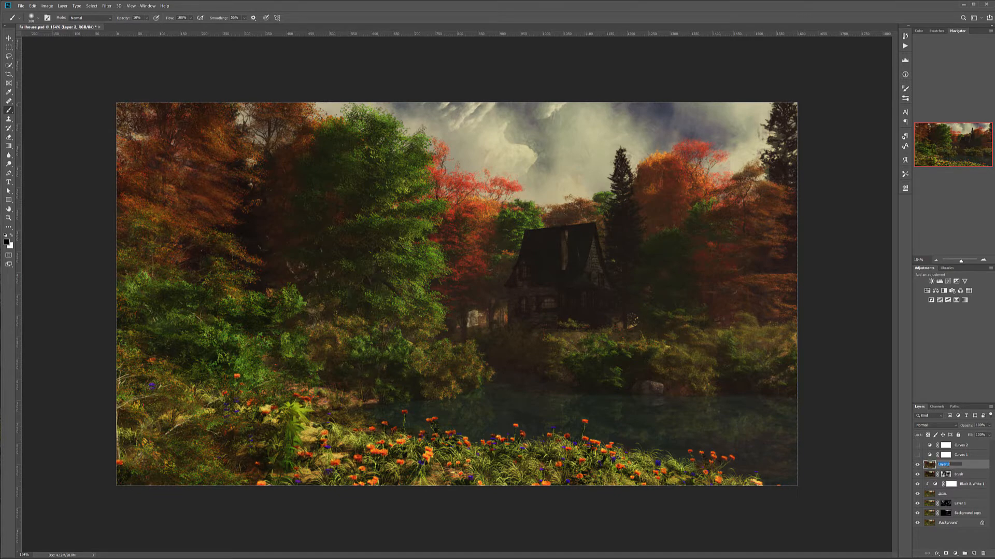
pyautogui.write('odb')
pyautogui.press('Return')
# Convert the stamped layer to black and white with reds 68, yellows 111, greens 138, cyans -6 and blues -43
pyautogui.click(48, 6)
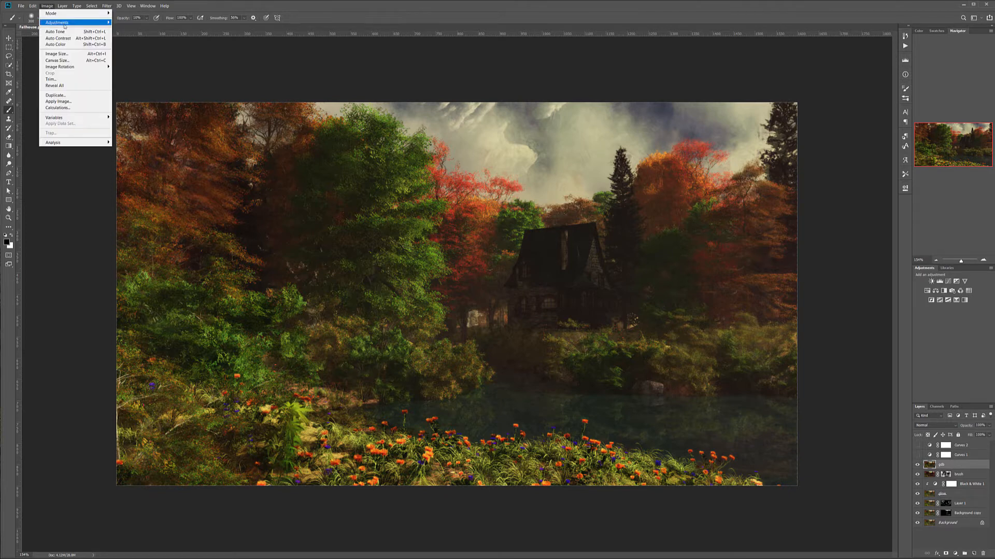
pyautogui.moveTo(61, 23)
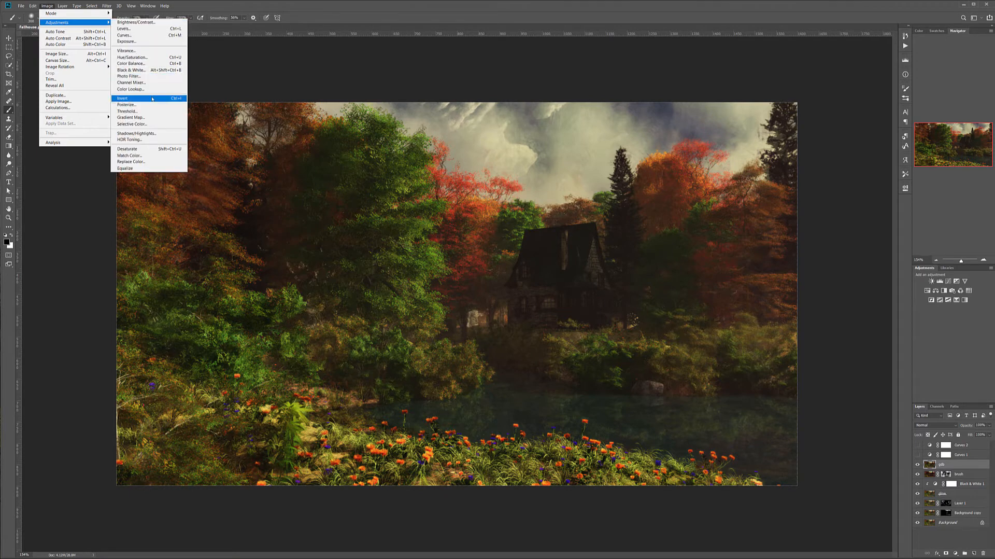
pyautogui.click(135, 70)
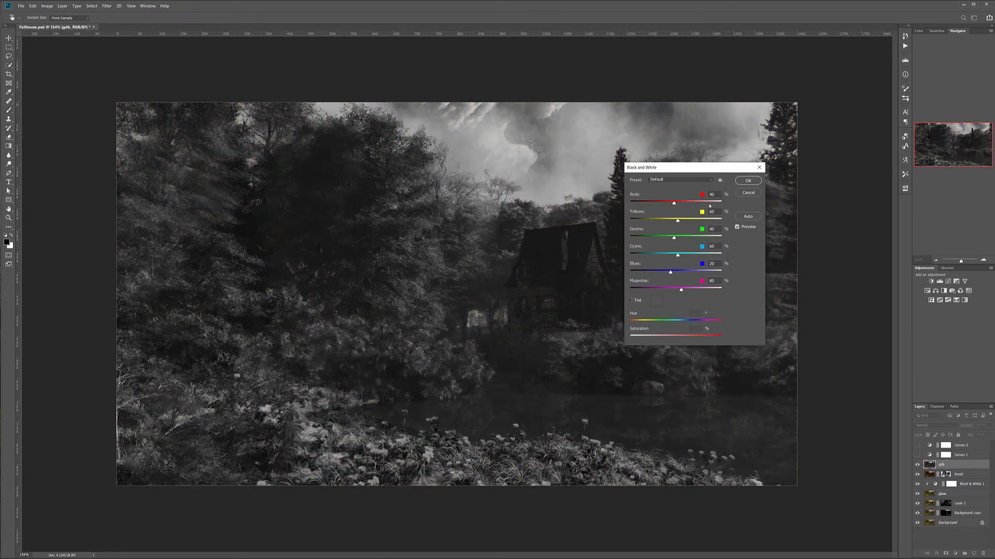
pyautogui.click(693, 236)
pyautogui.moveTo(675, 204); pyautogui.dragTo(687, 220)
pyautogui.moveTo(678, 255); pyautogui.dragTo(659, 272)
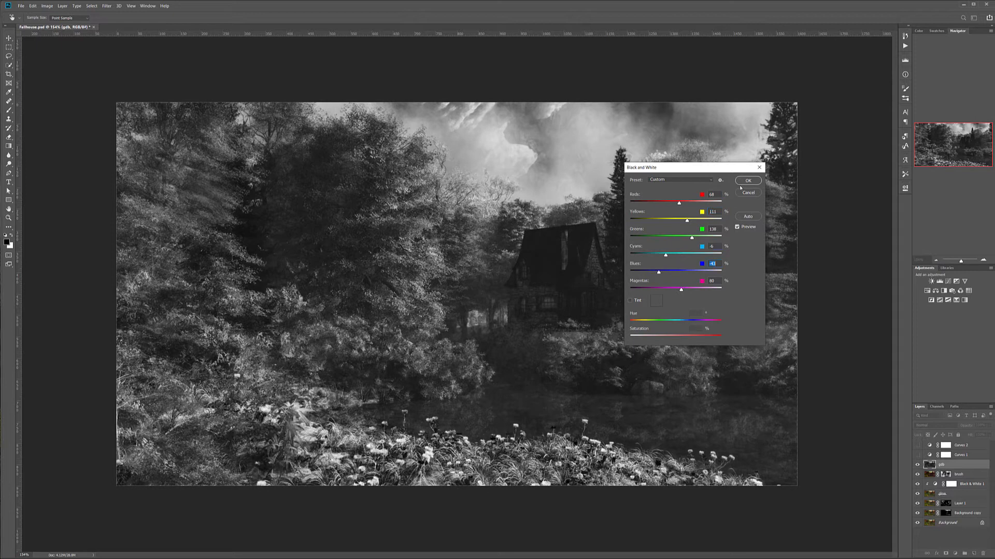
pyautogui.click(747, 182)
pyautogui.press('b')
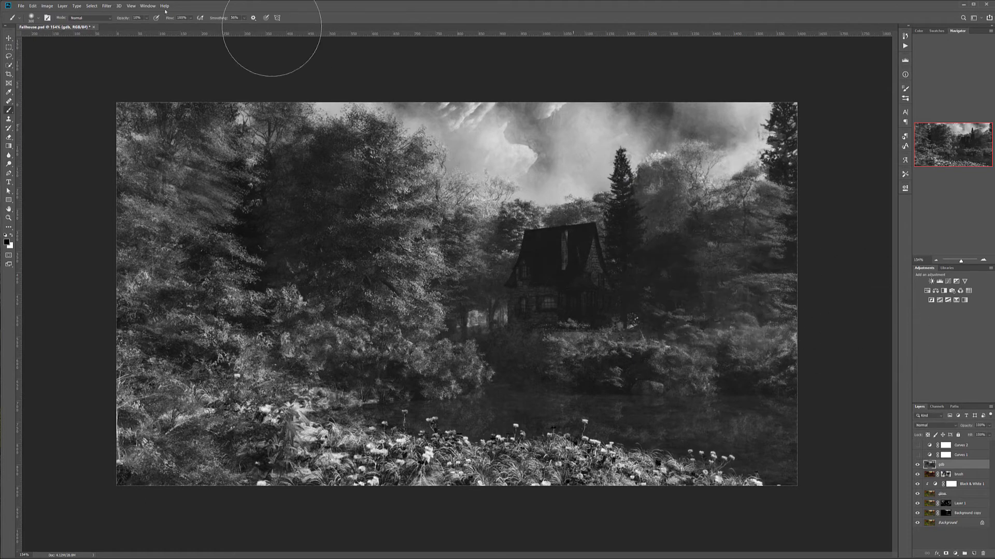
# Apply Shadows/Highlights to the black-and-white stamped layer with both radii at 11 px and both amounts at 100%
pyautogui.click(47, 6)
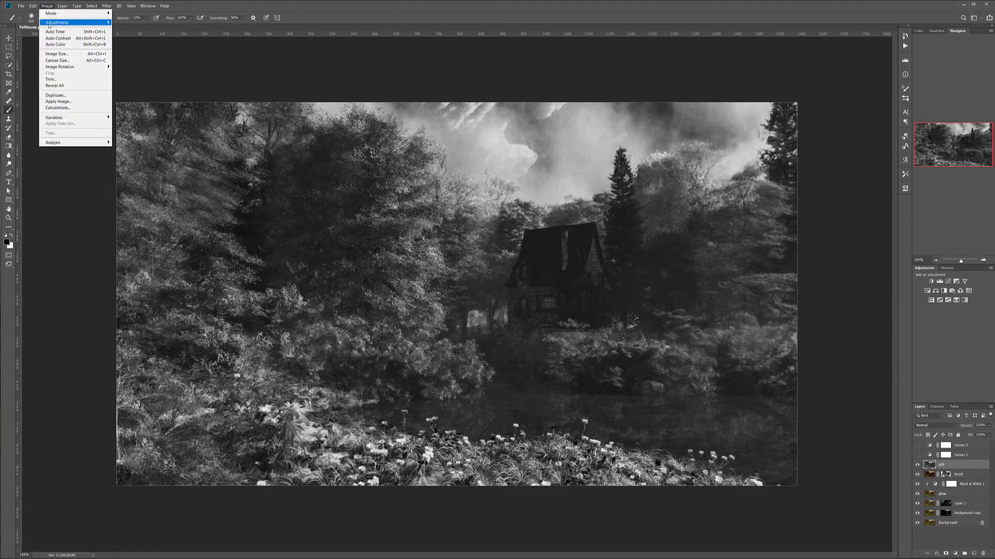
pyautogui.moveTo(77, 23)
pyautogui.click(169, 133)
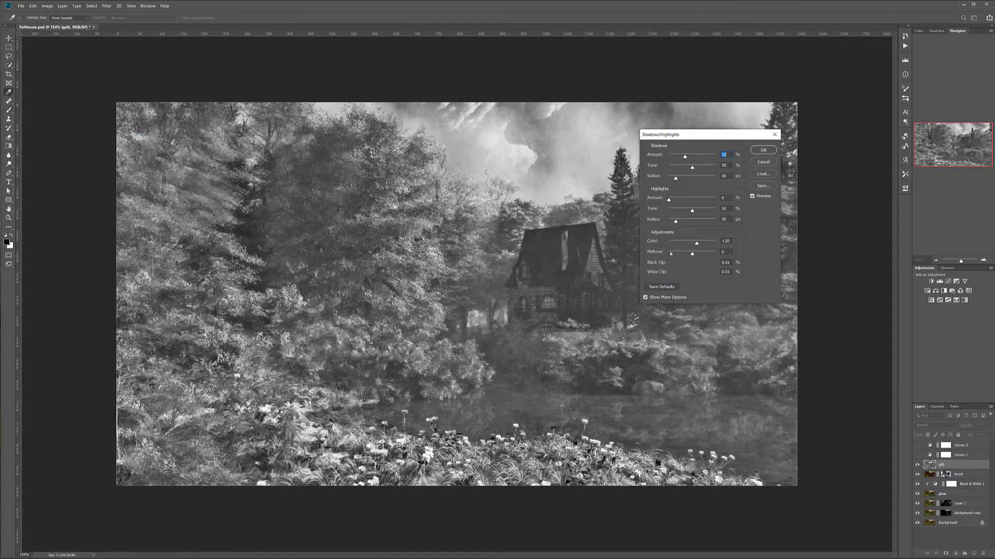
pyautogui.press('Tab')
pyautogui.press('Tab')
pyautogui.write('11')
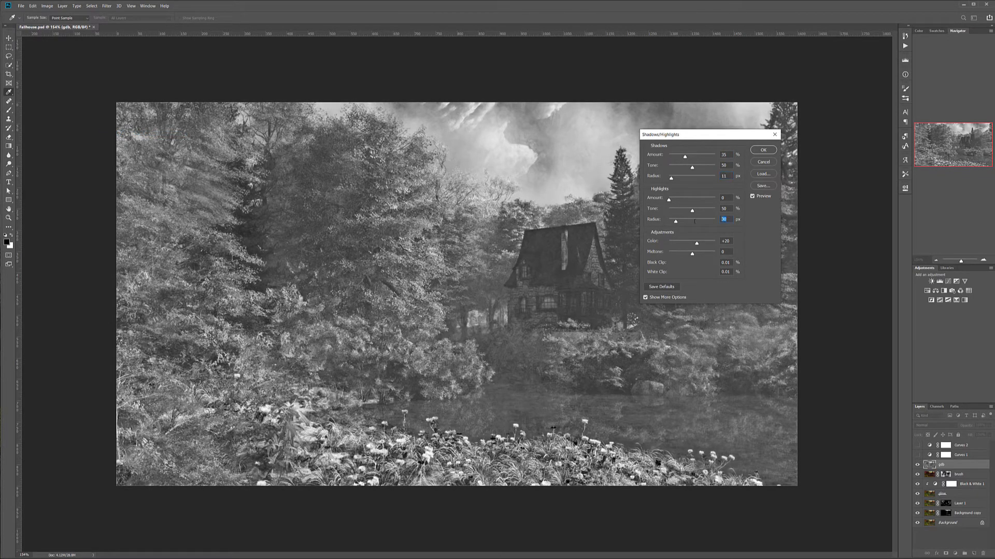
pyautogui.moveTo(756, 150); pyautogui.dragTo(757, 150)
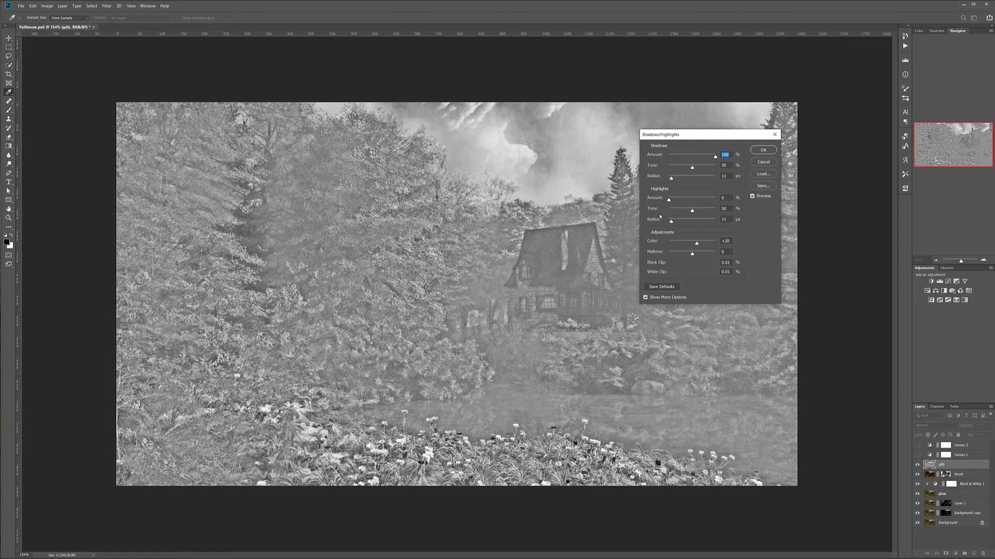
pyautogui.moveTo(669, 200); pyautogui.dragTo(740, 199)
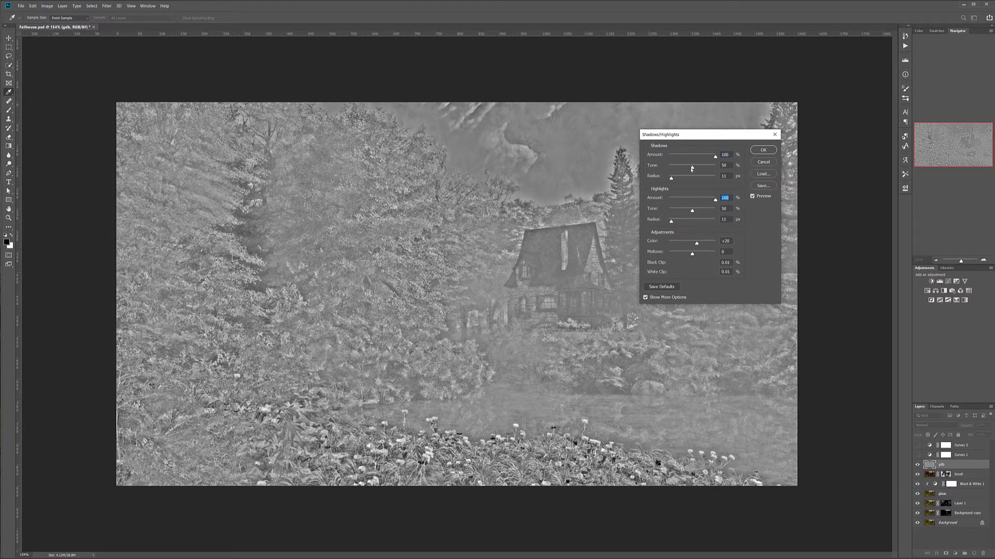
# Set the shadow tone to 29%, highlight tone to 40%, color to +8, midtone to -27 and both radii to 5 px, and apply the adjustment
pyautogui.moveTo(693, 168); pyautogui.dragTo(684, 167)
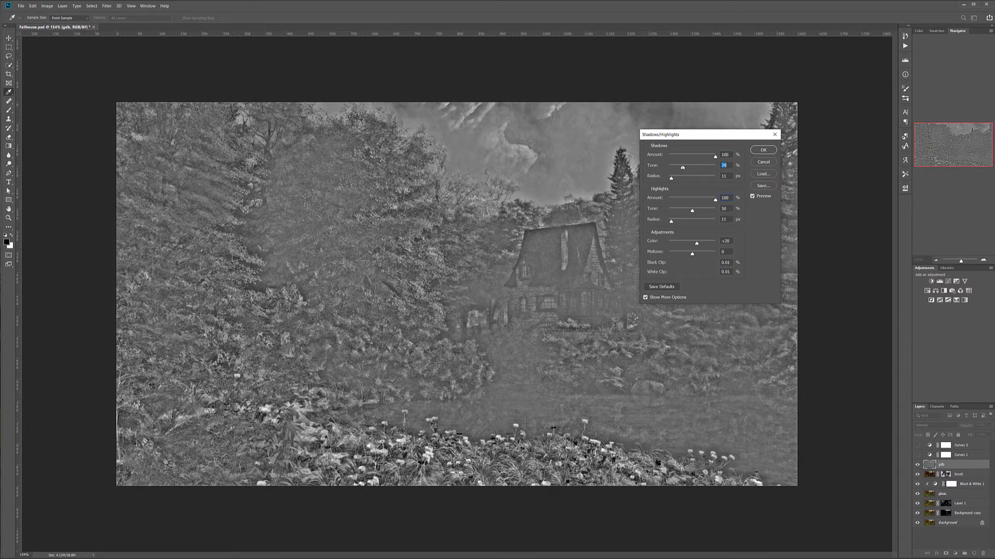
pyautogui.moveTo(693, 211); pyautogui.dragTo(687, 252)
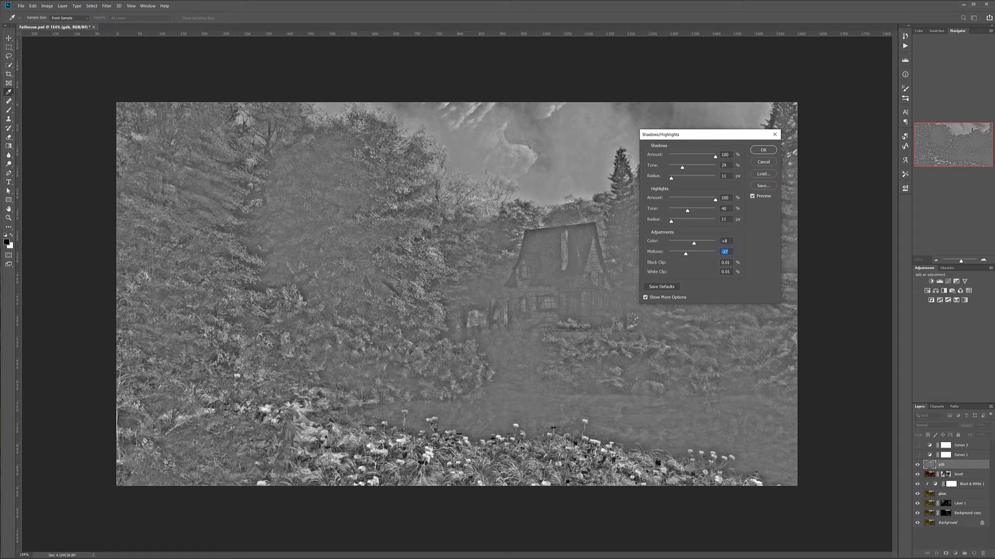
pyautogui.click(726, 176)
pyautogui.write('5')
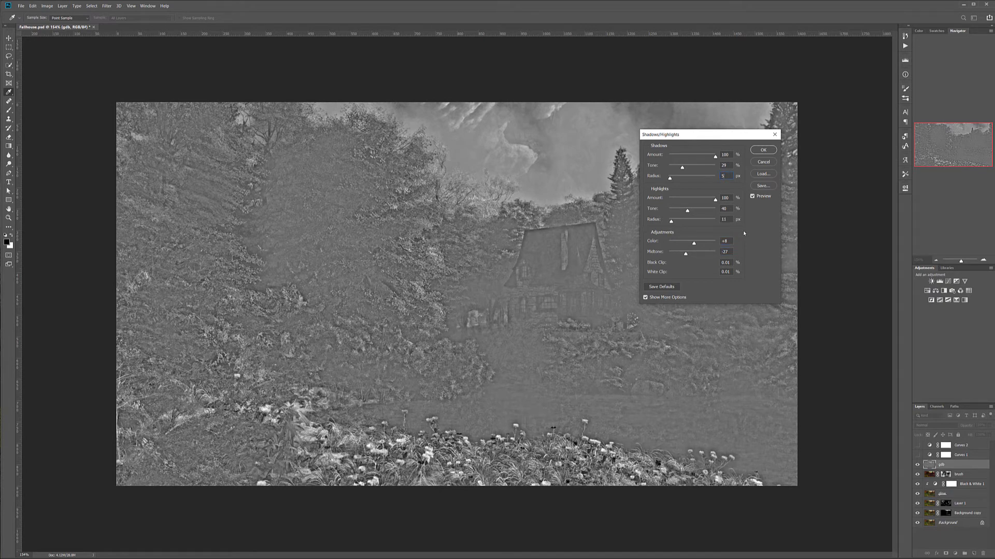
pyautogui.write('5')
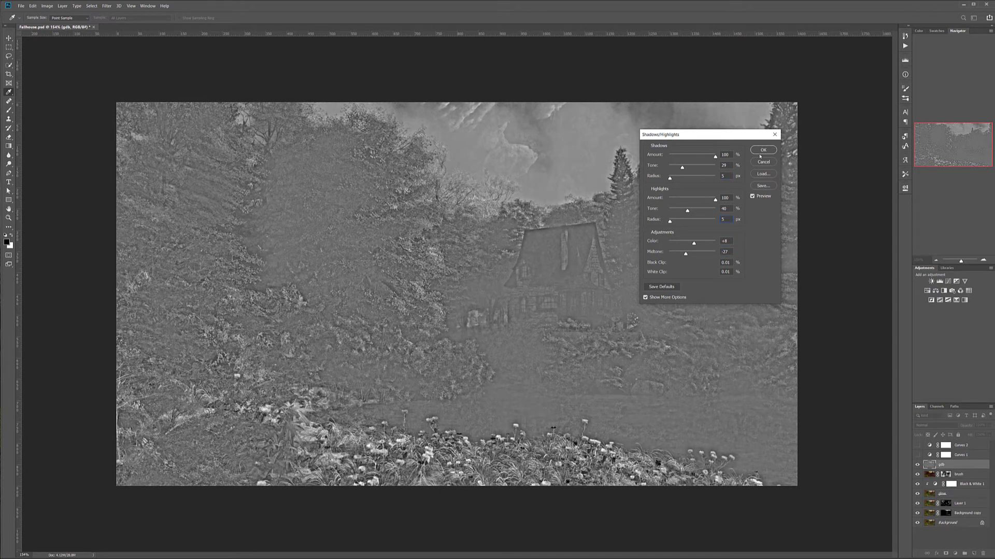
pyautogui.click(763, 150)
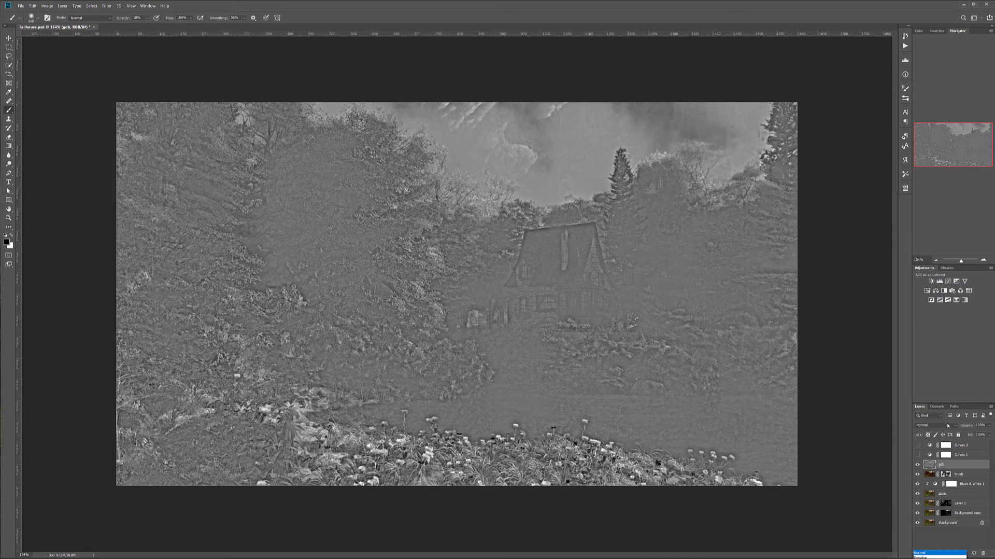
# Blend the stamped layer in Soft Light mode at reduced opacity, and show both Curves layers again
pyautogui.click(948, 425)
pyautogui.click(931, 486)
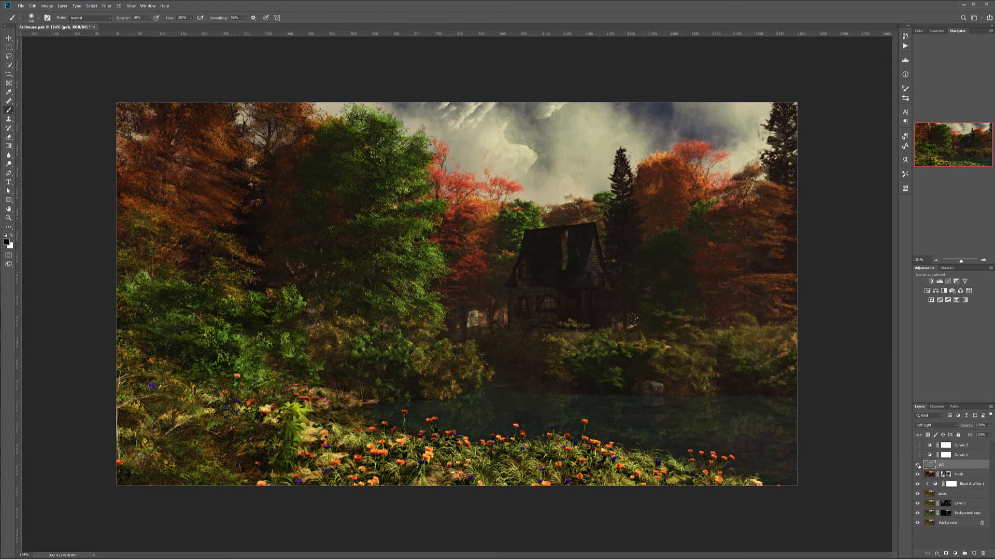
pyautogui.click(990, 425)
pyautogui.moveTo(960, 434); pyautogui.dragTo(958, 434)
pyautogui.click(918, 445)
# Group all the layers above the Background and rename the group mod
pyautogui.click(976, 445)
pyautogui.keyDown('shift'); pyautogui.click(974, 513); pyautogui.keyUp('shift')
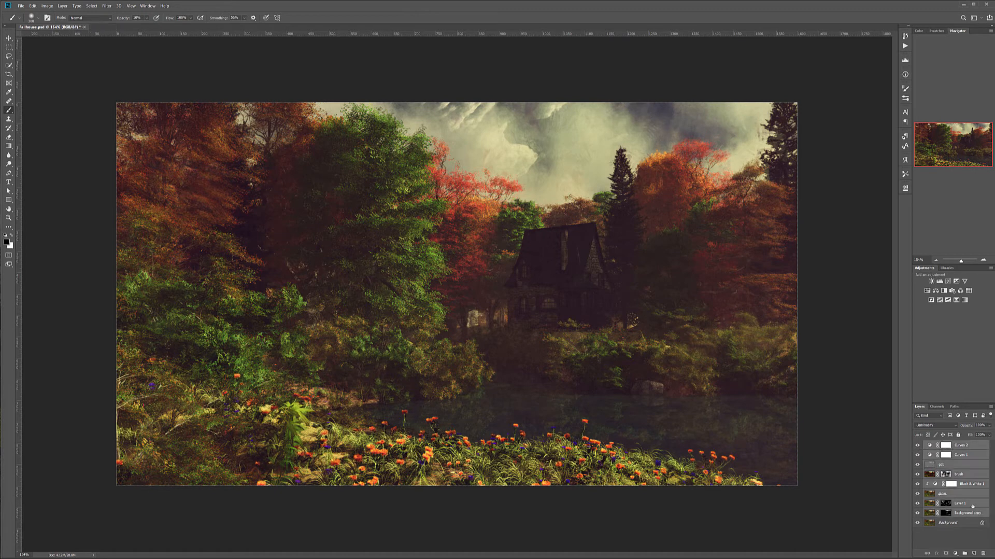
pyautogui.hotkey('ctrl', 'g')
pyautogui.doubleClick(943, 446)
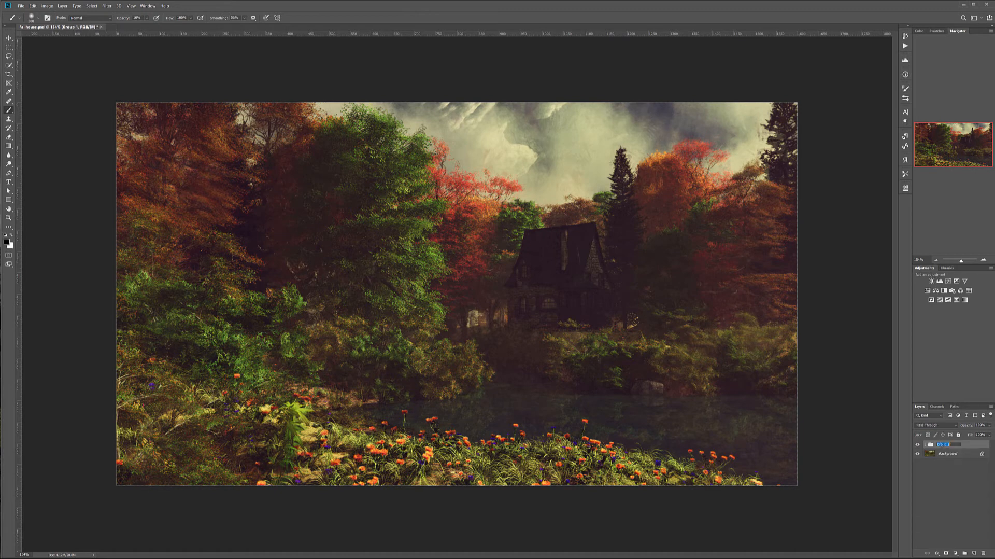
pyautogui.write('mod')
pyautogui.click(928, 453)
# Compare the image with and without the mod group, and examine the edited picture at 100% magnification
pyautogui.click(918, 444)
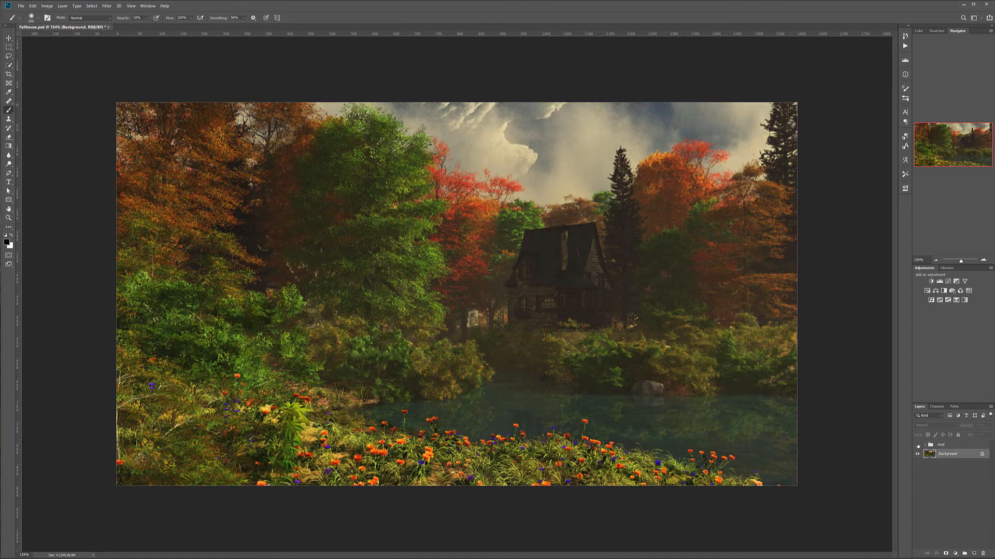
pyautogui.click(918, 444)
pyautogui.click(918, 444)
pyautogui.click(918, 444)
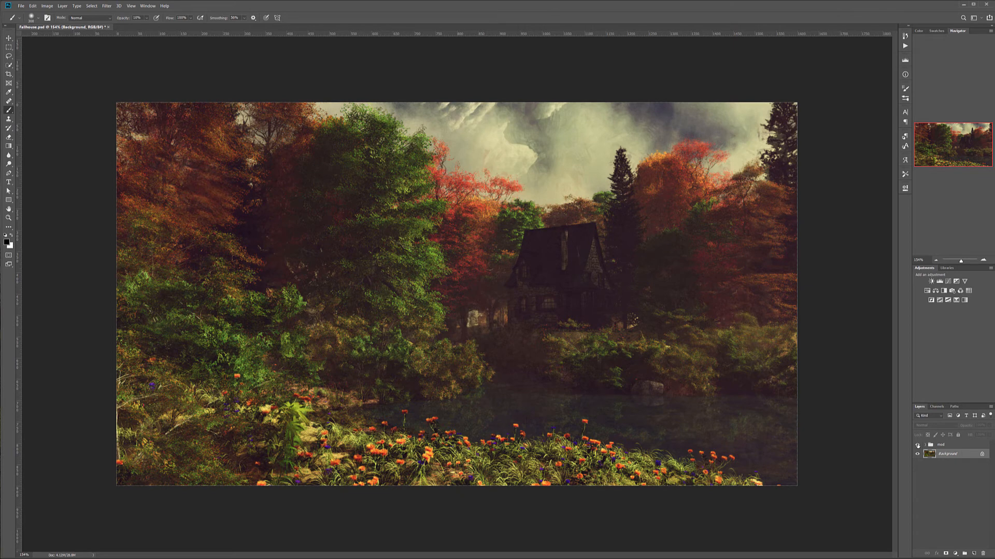
pyautogui.click(918, 444)
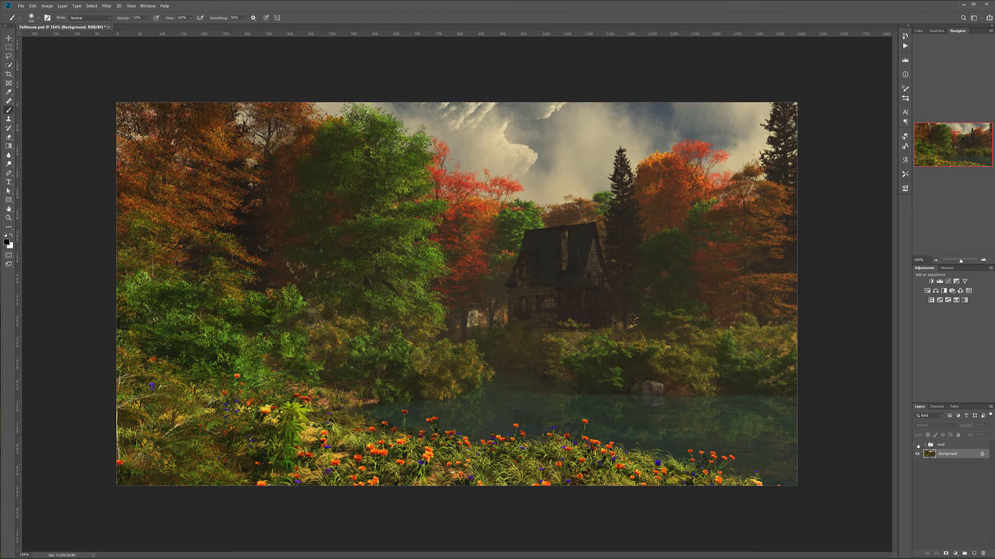
pyautogui.click(918, 444)
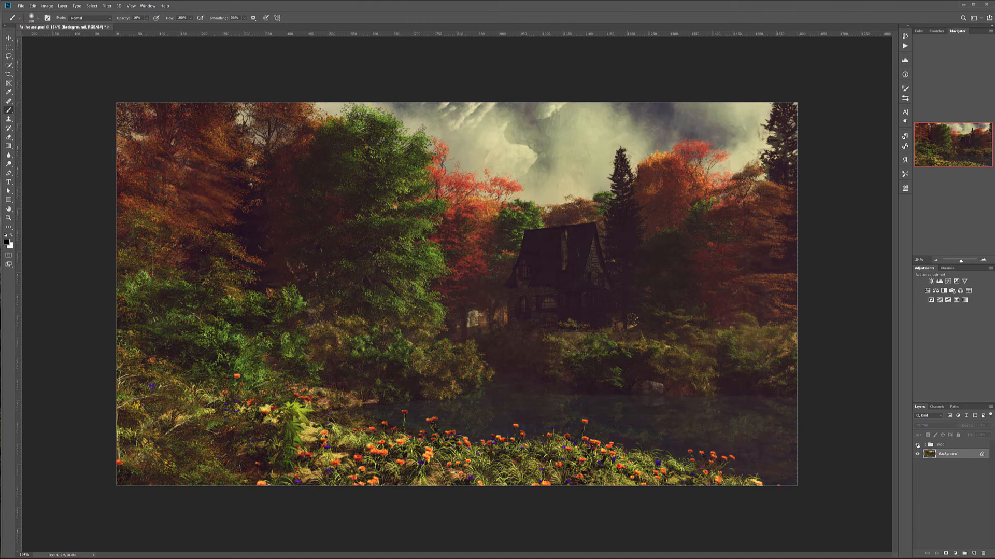
pyautogui.doubleClick(8, 217)
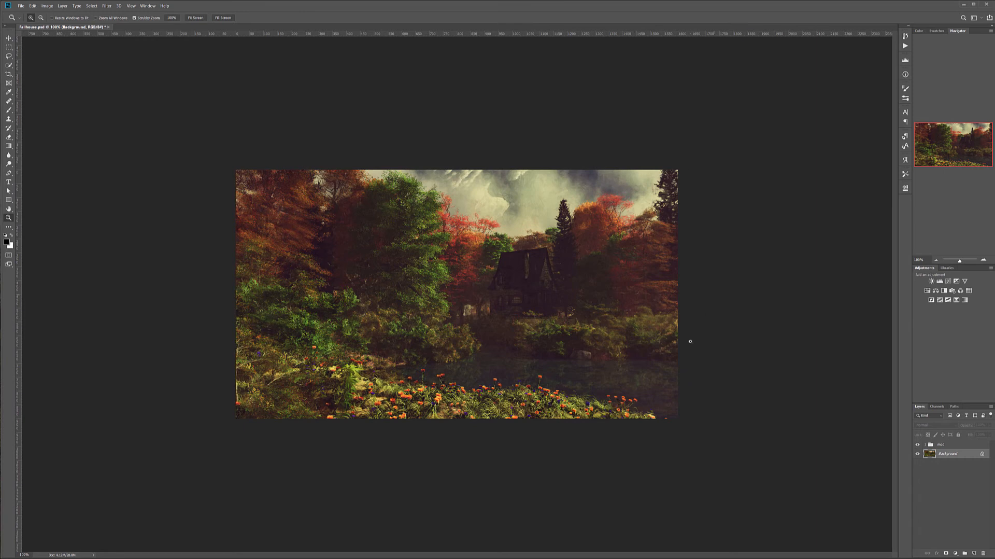
pyautogui.moveTo(471, 315)
pyautogui.mouseDown()
pyautogui.moveTo(520, 322)
pyautogui.moveTo(458, 316)
pyautogui.moveTo(472, 316)
pyautogui.mouseUp()
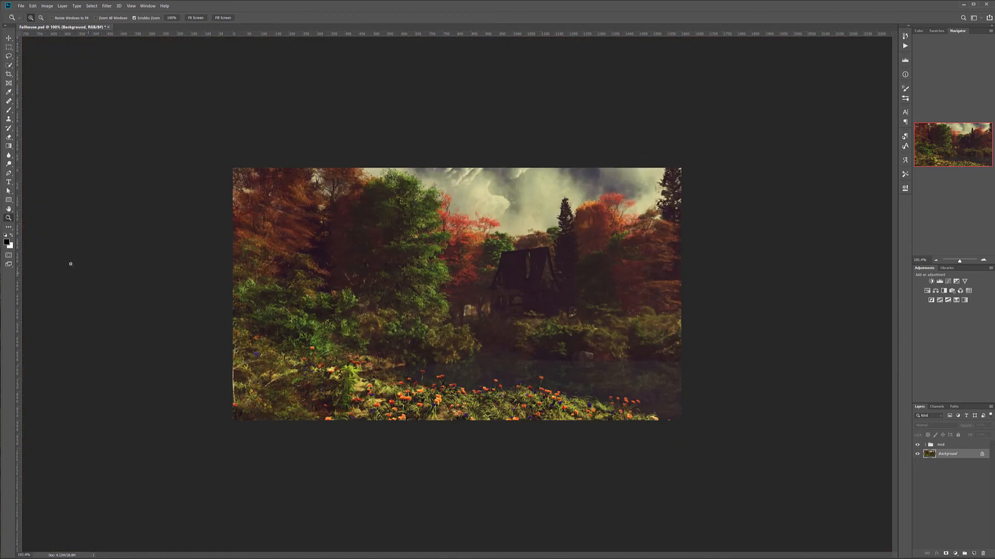
pyautogui.doubleClick(8, 218)
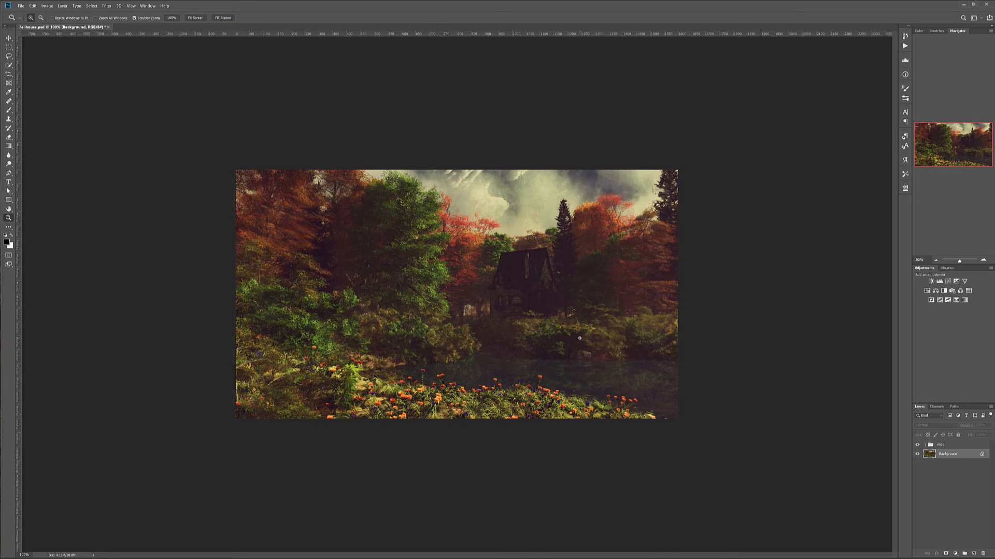